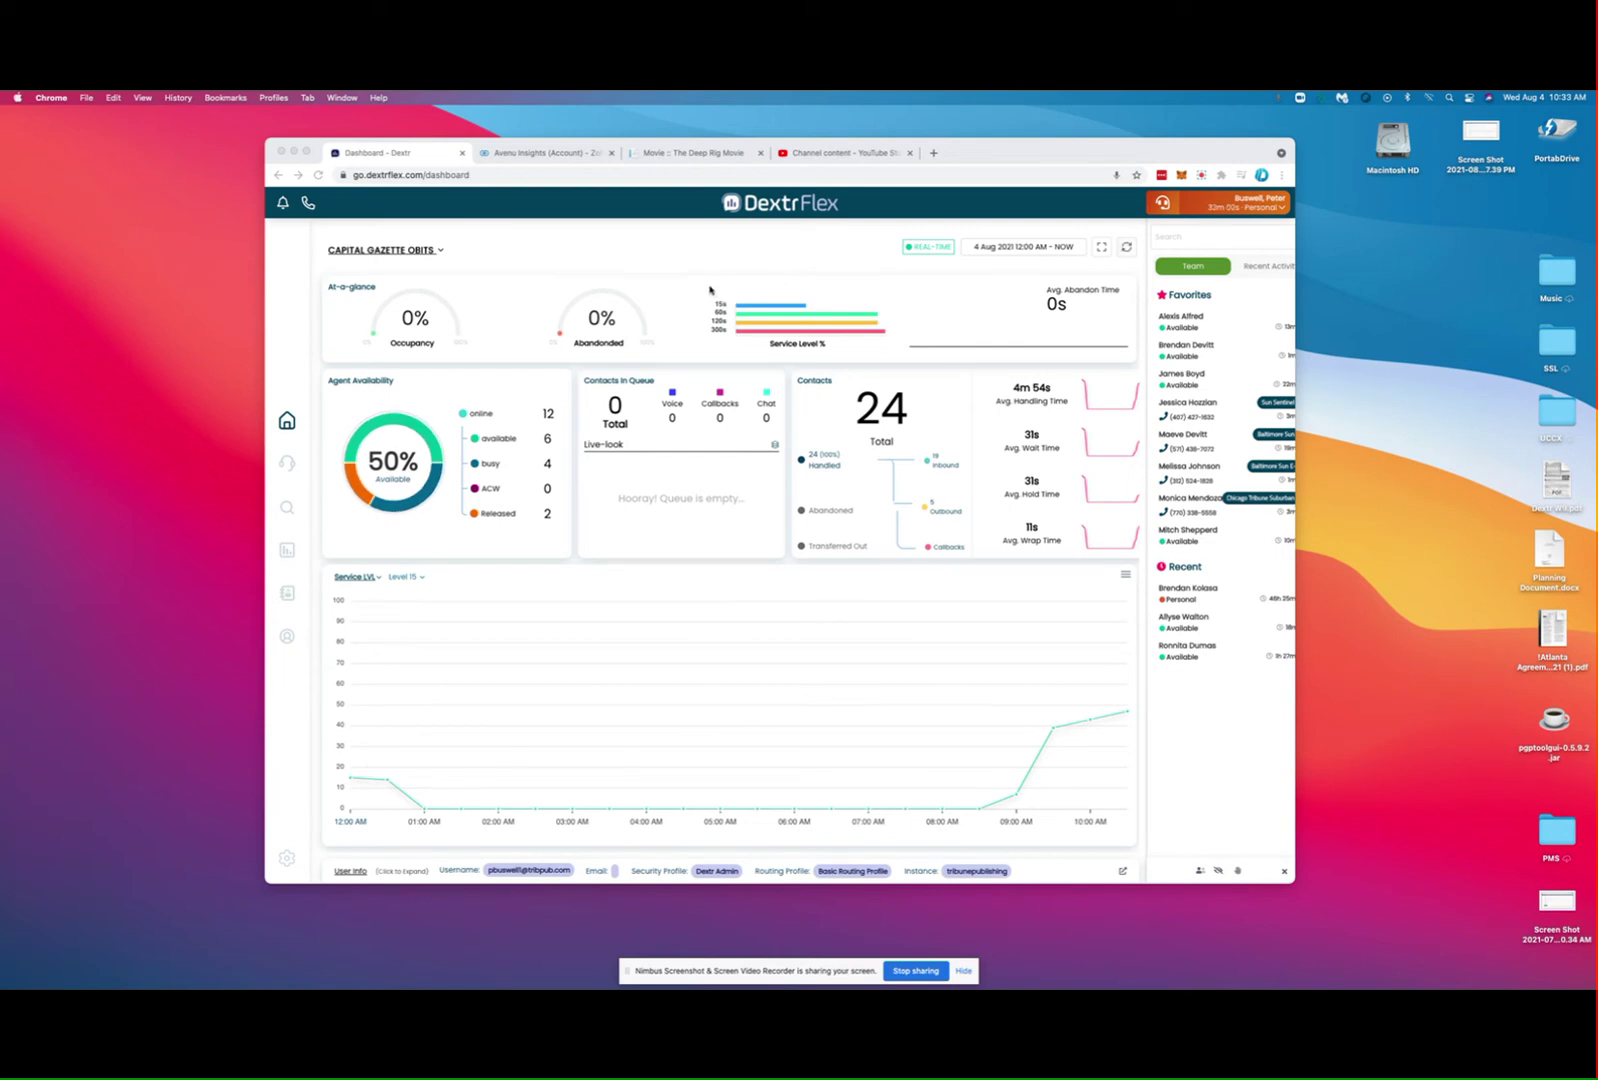
- Switch the dashboard from a single queue to My queues (Summary) and look over the list of available queues
click(400, 253)
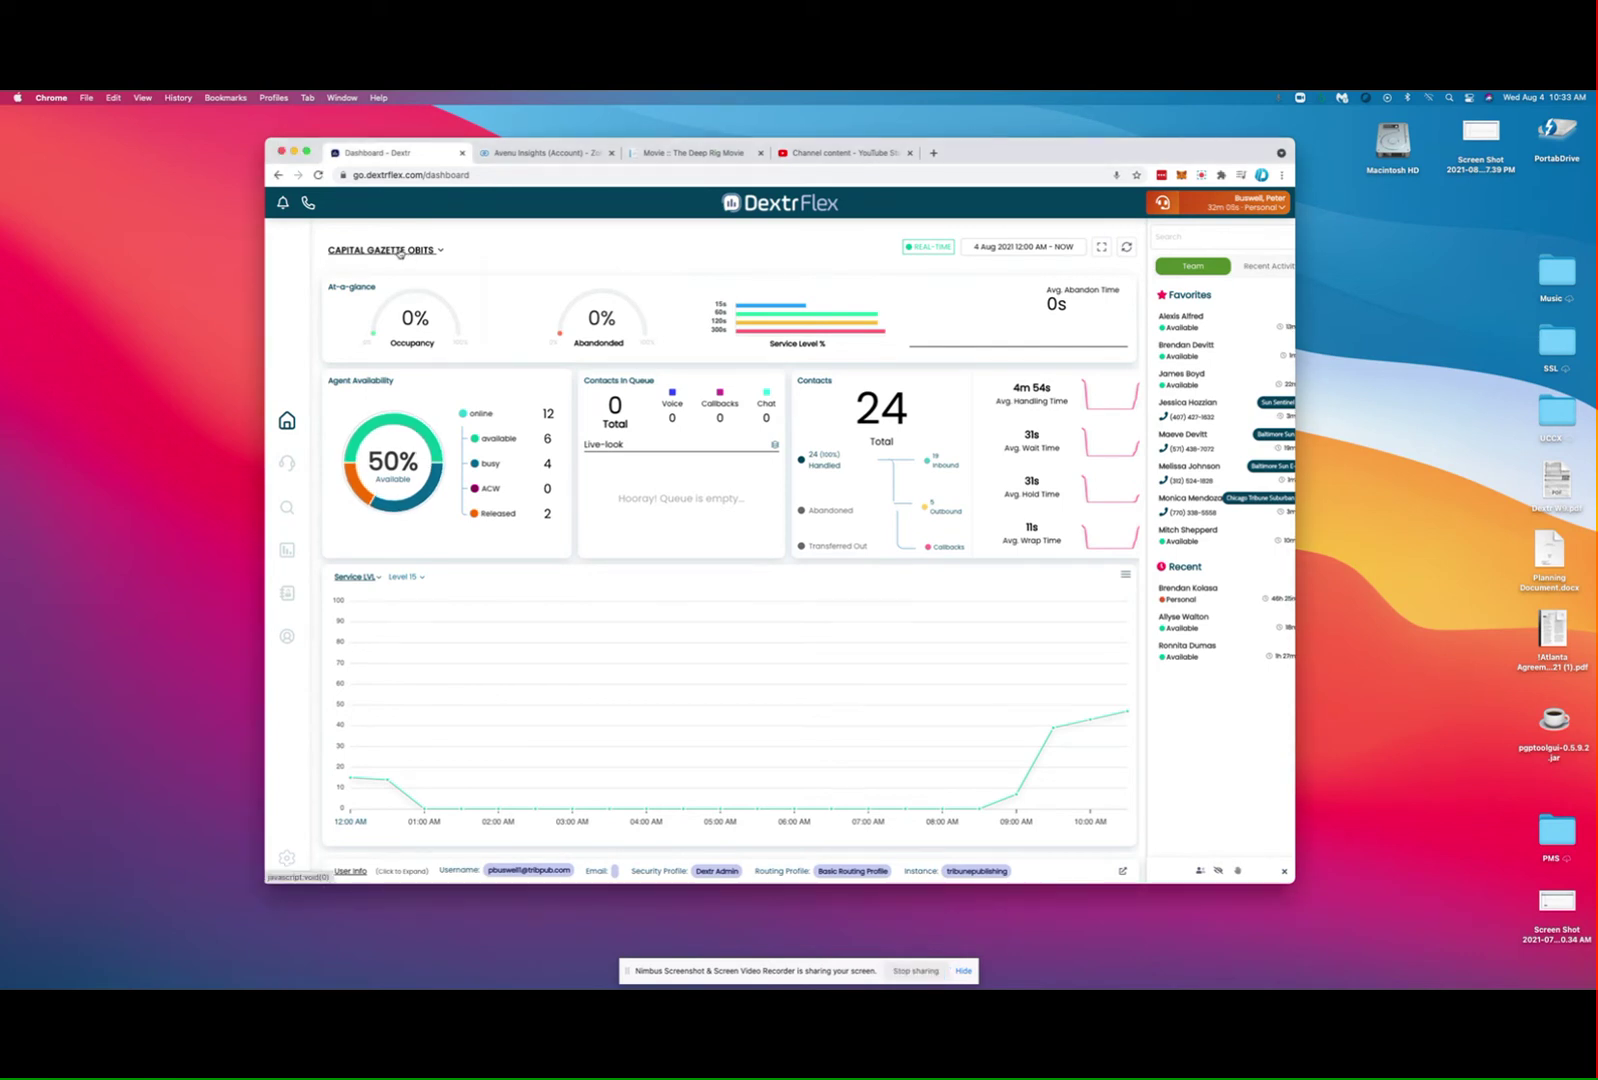
click(400, 253)
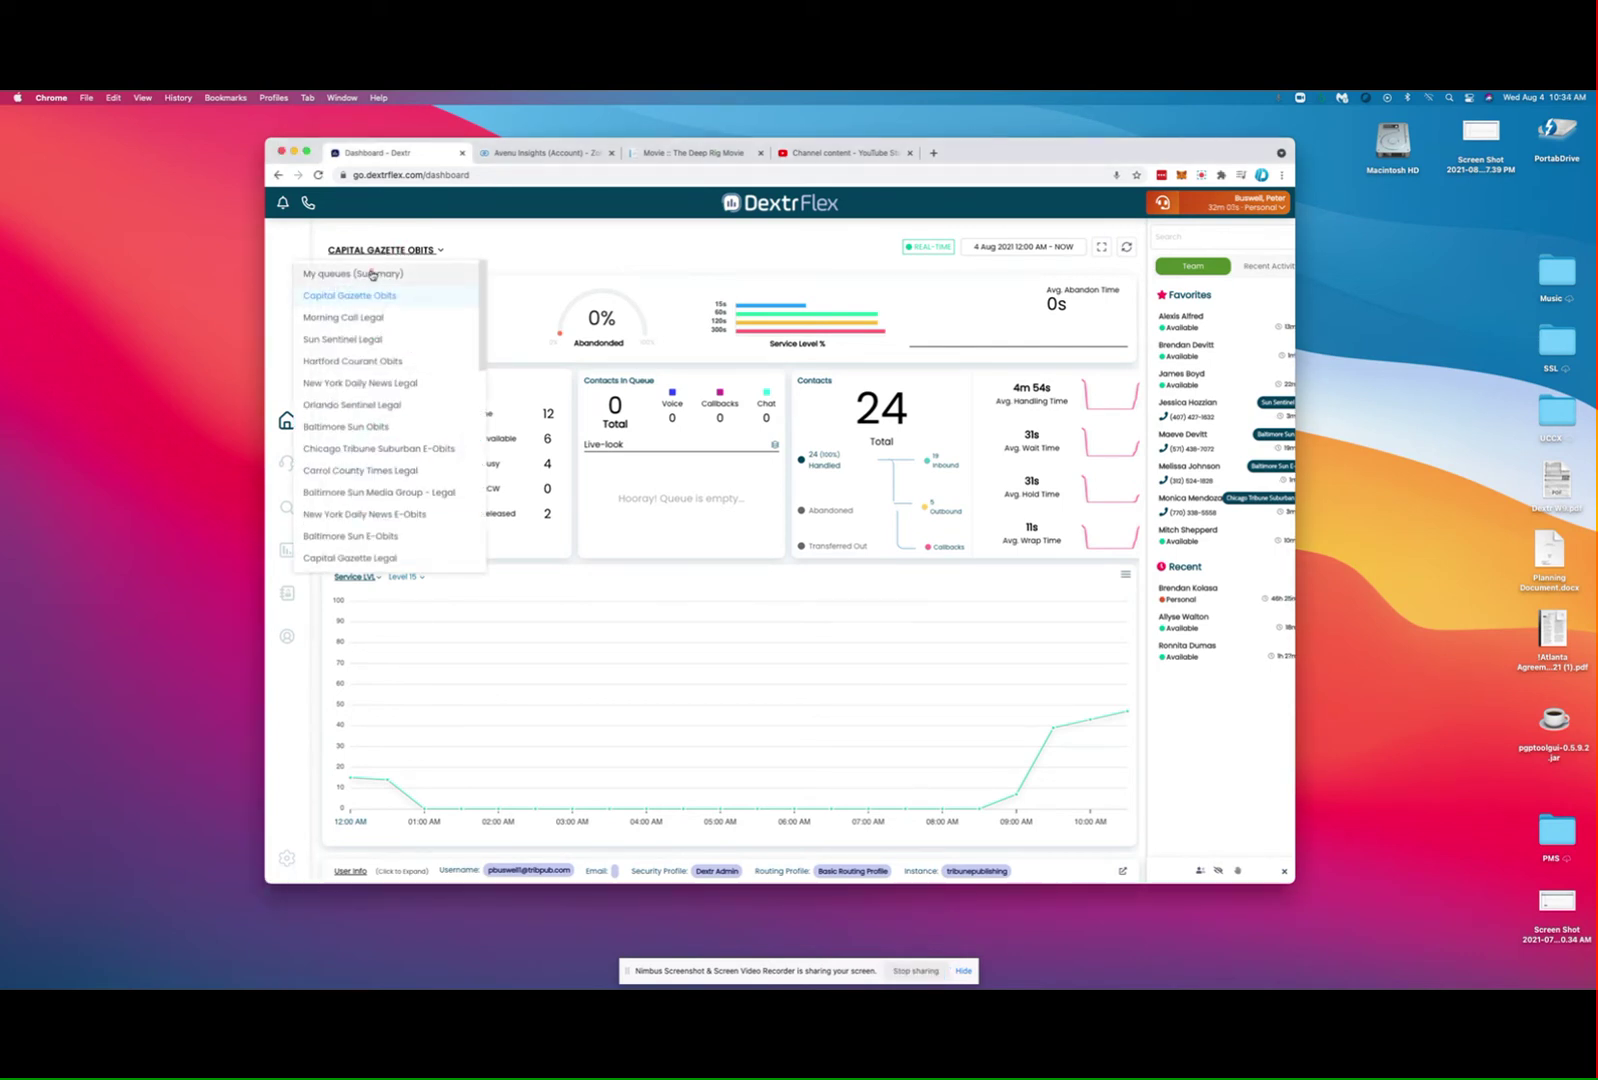
click(372, 275)
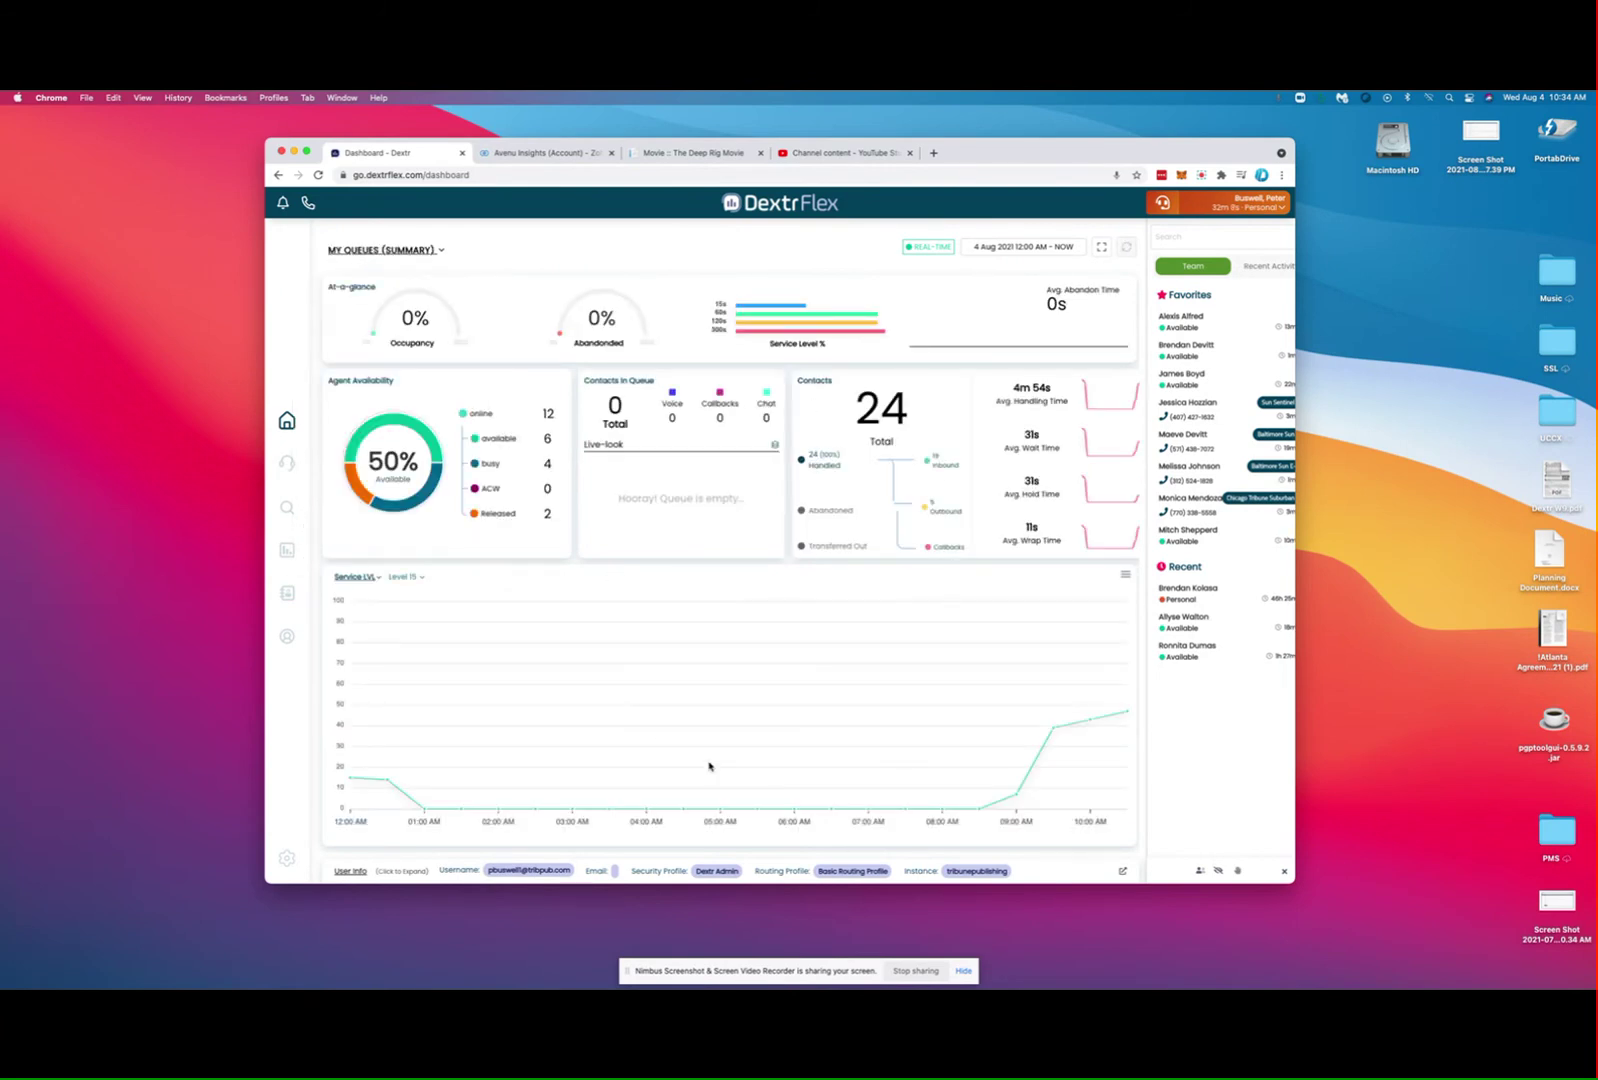
click(412, 250)
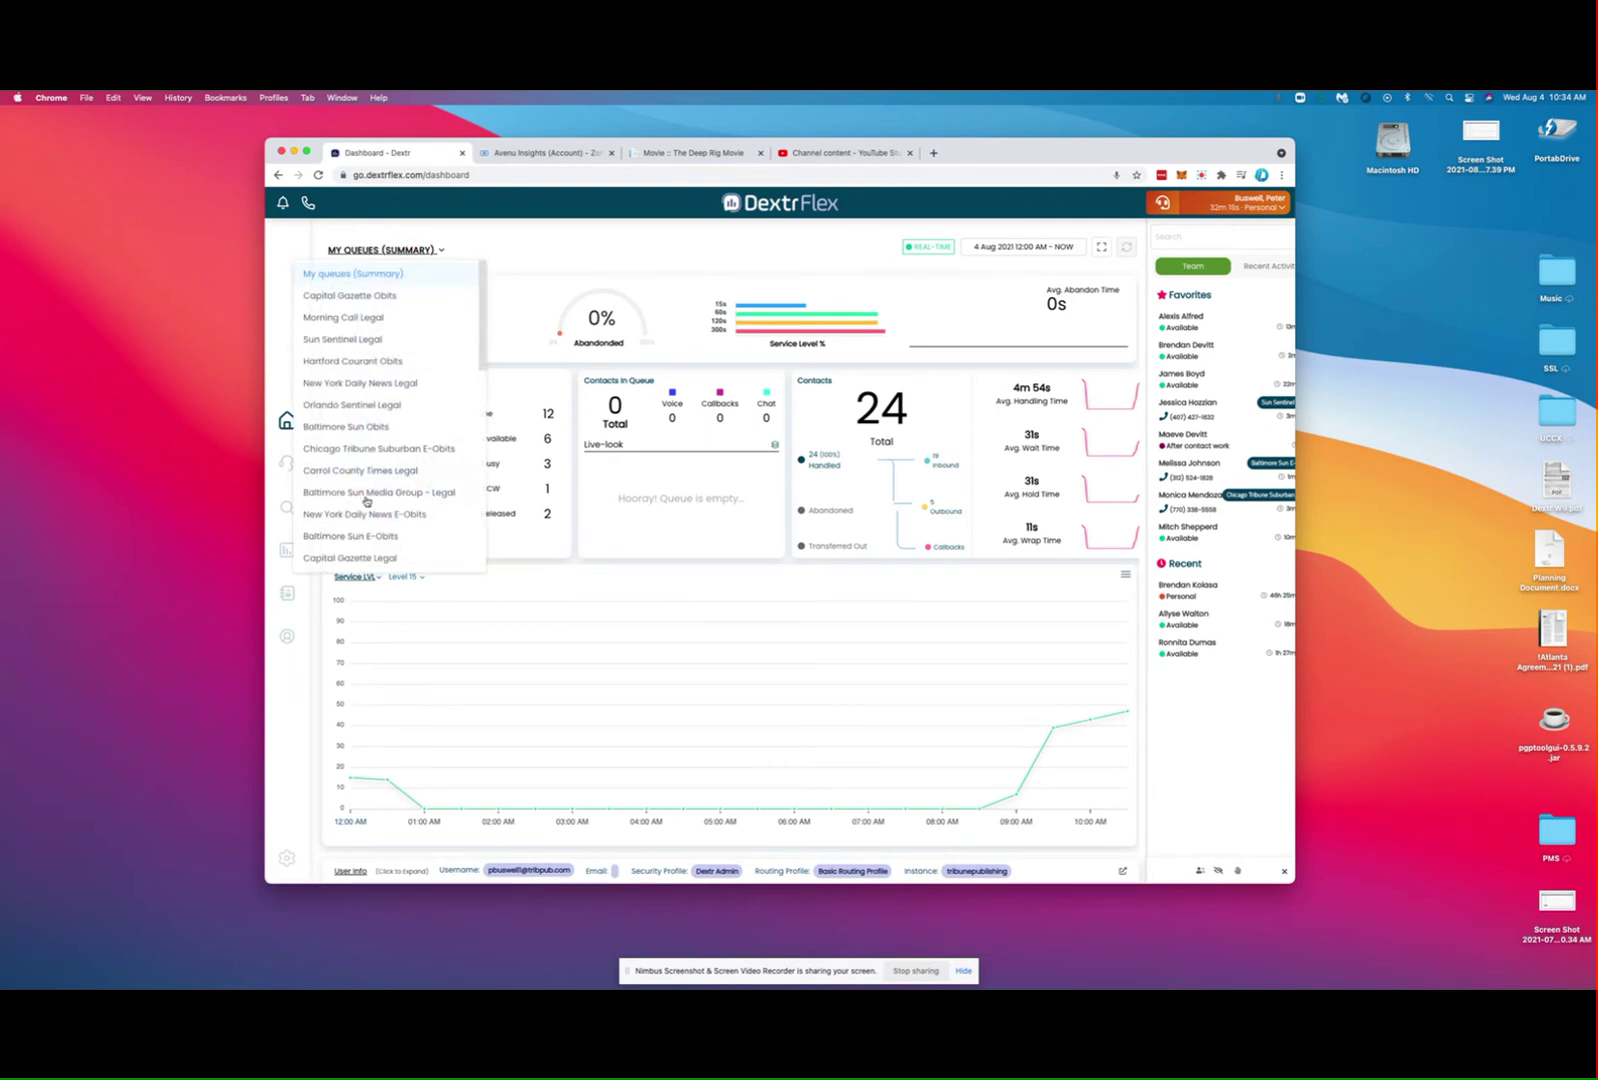
click(645, 242)
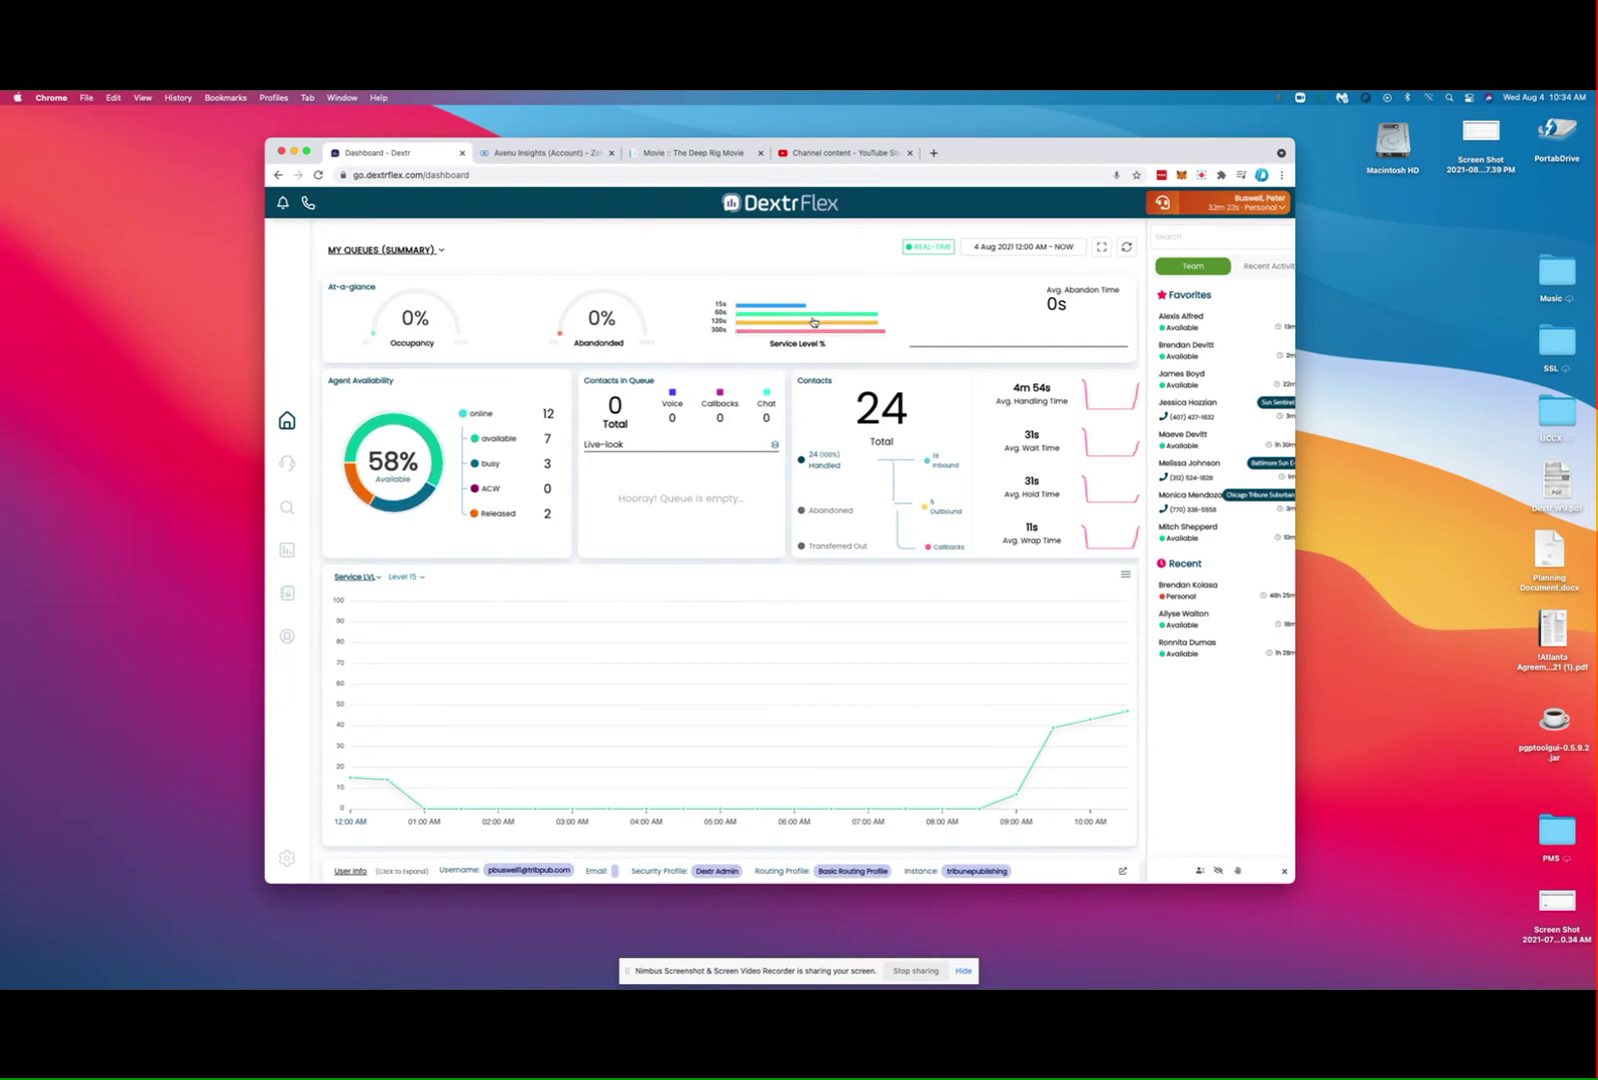
mouse_move(792, 333)
mouse_move(1056, 344)
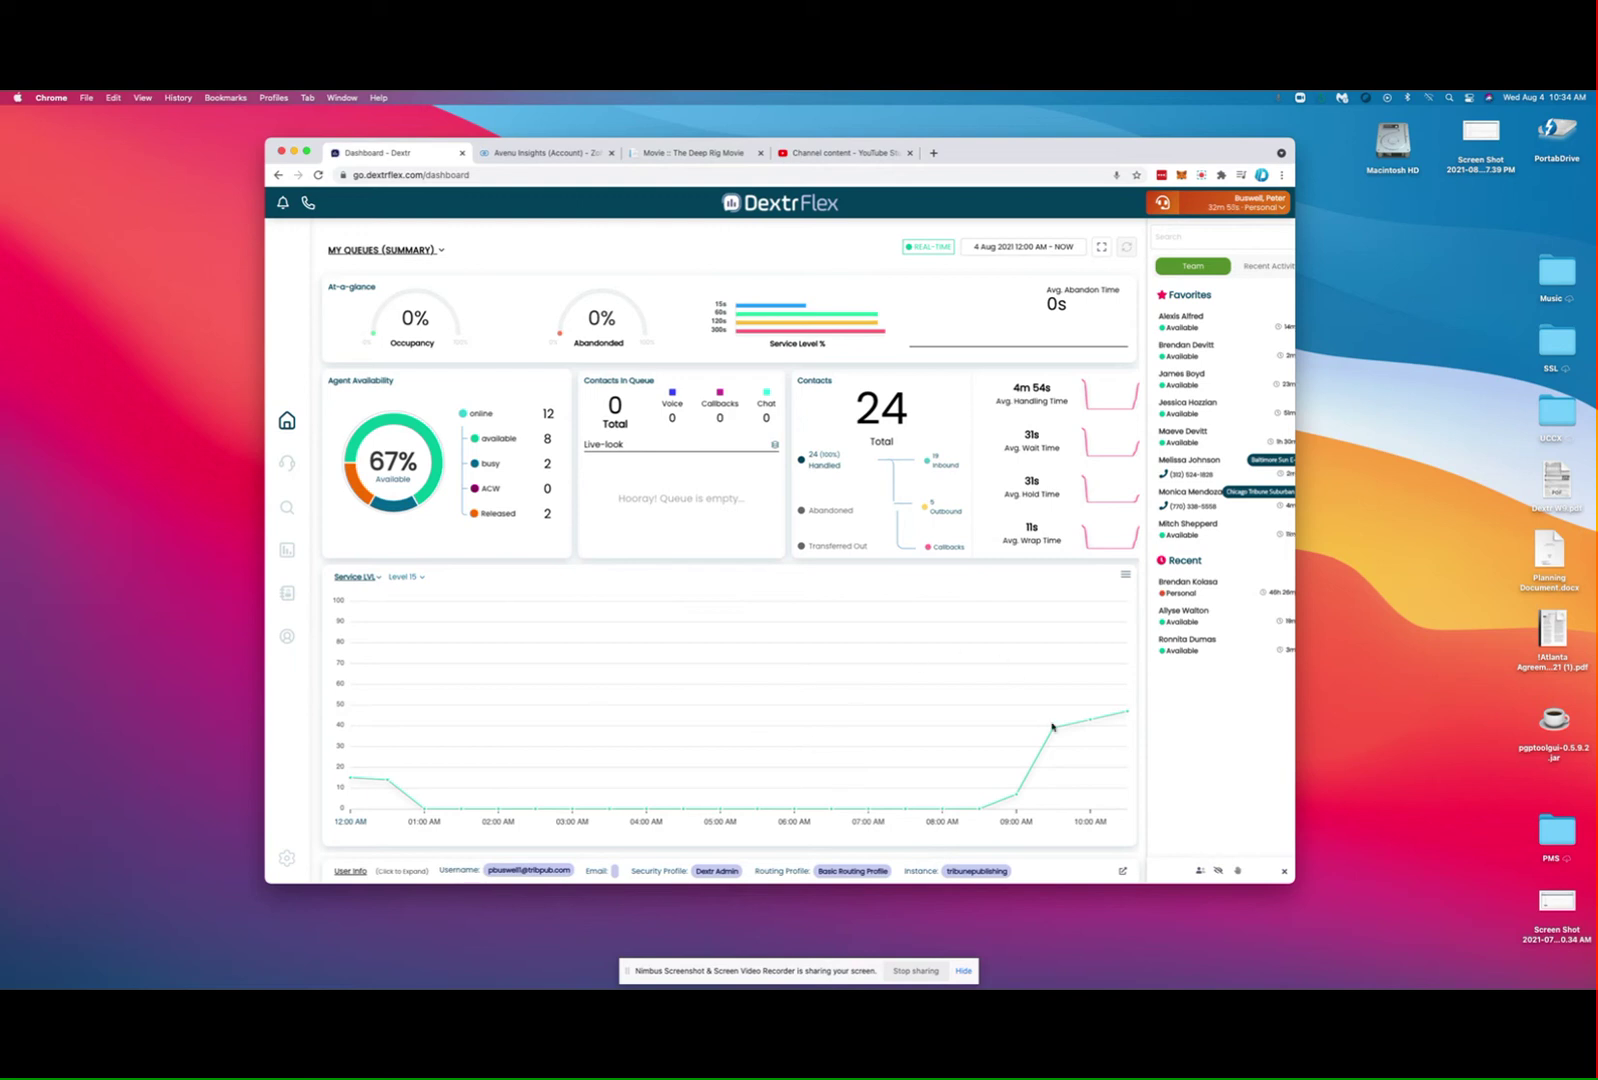
- View the dashboard's lower chart as Contacts and as Service LVL
click(358, 577)
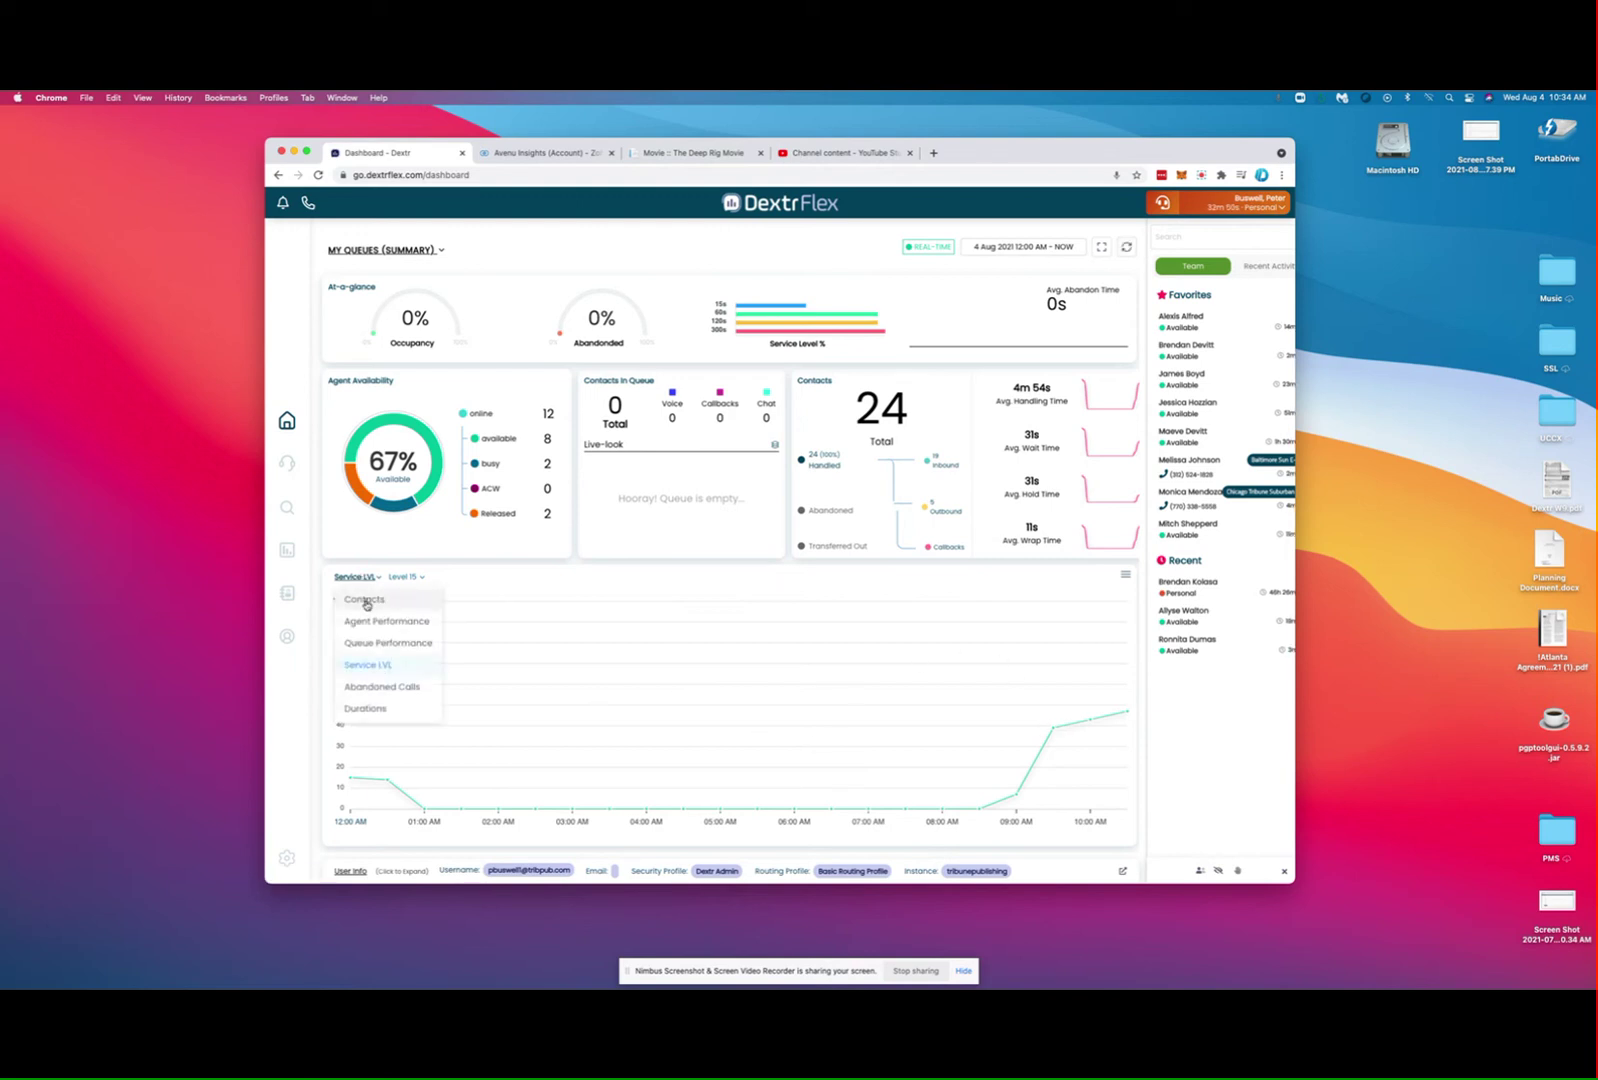
click(366, 600)
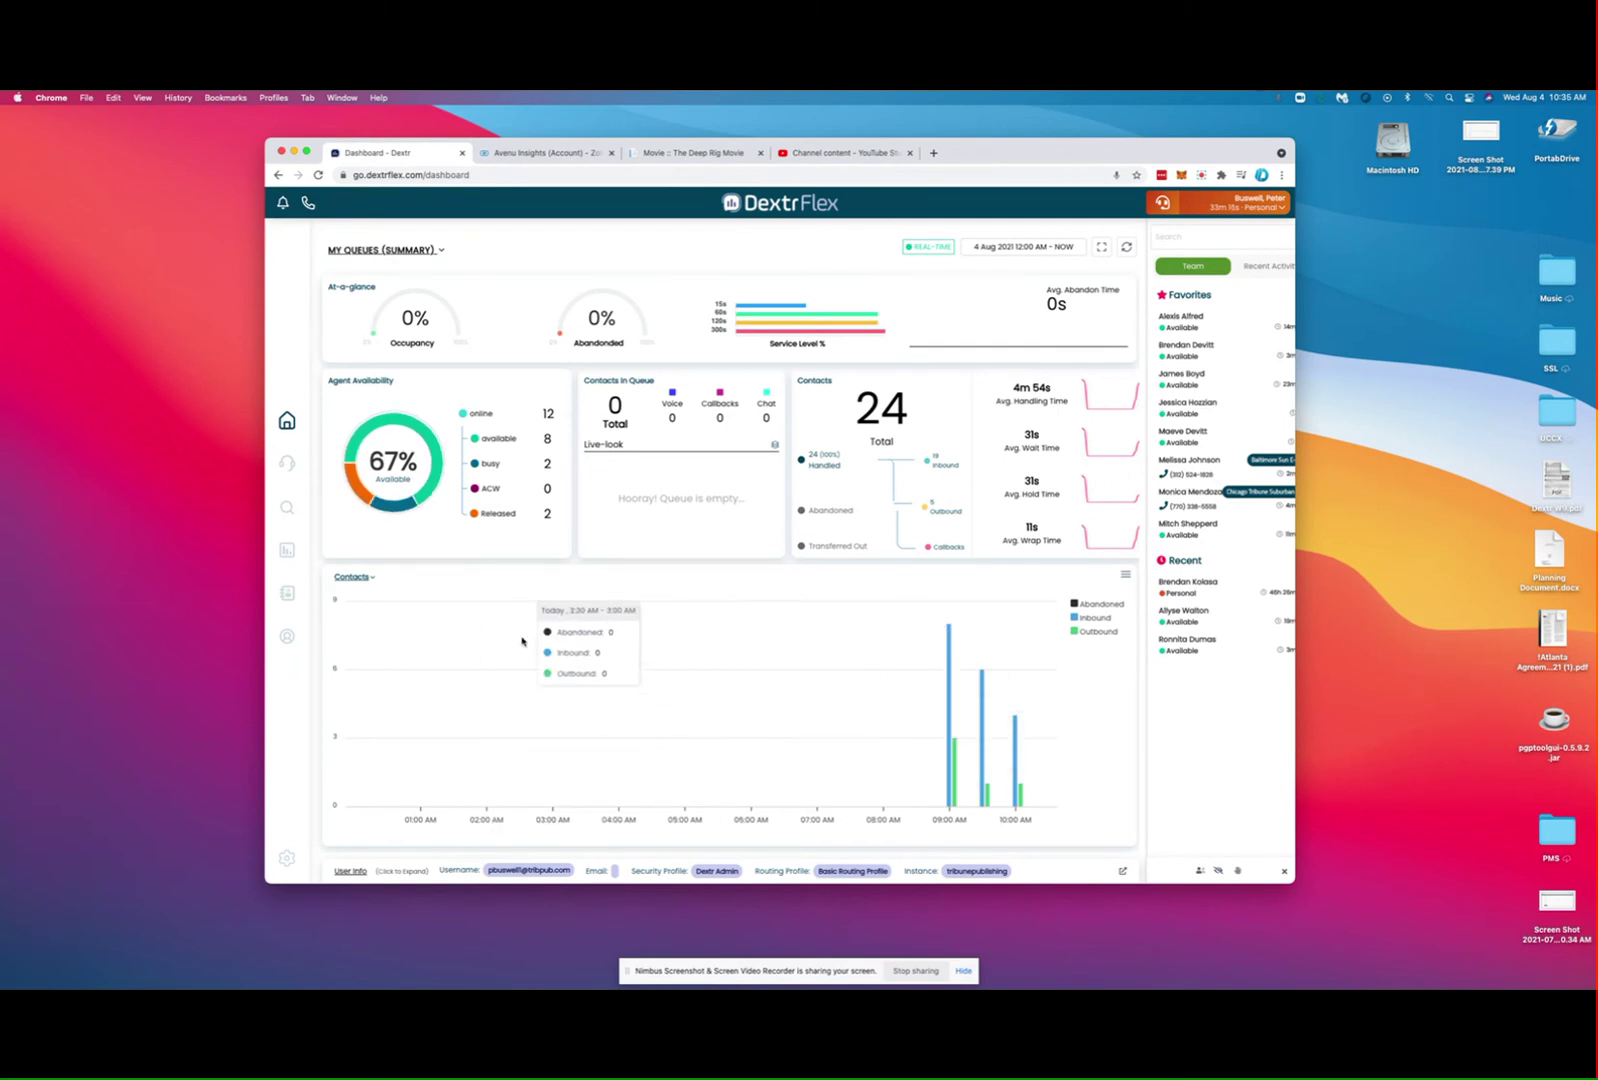
click(354, 578)
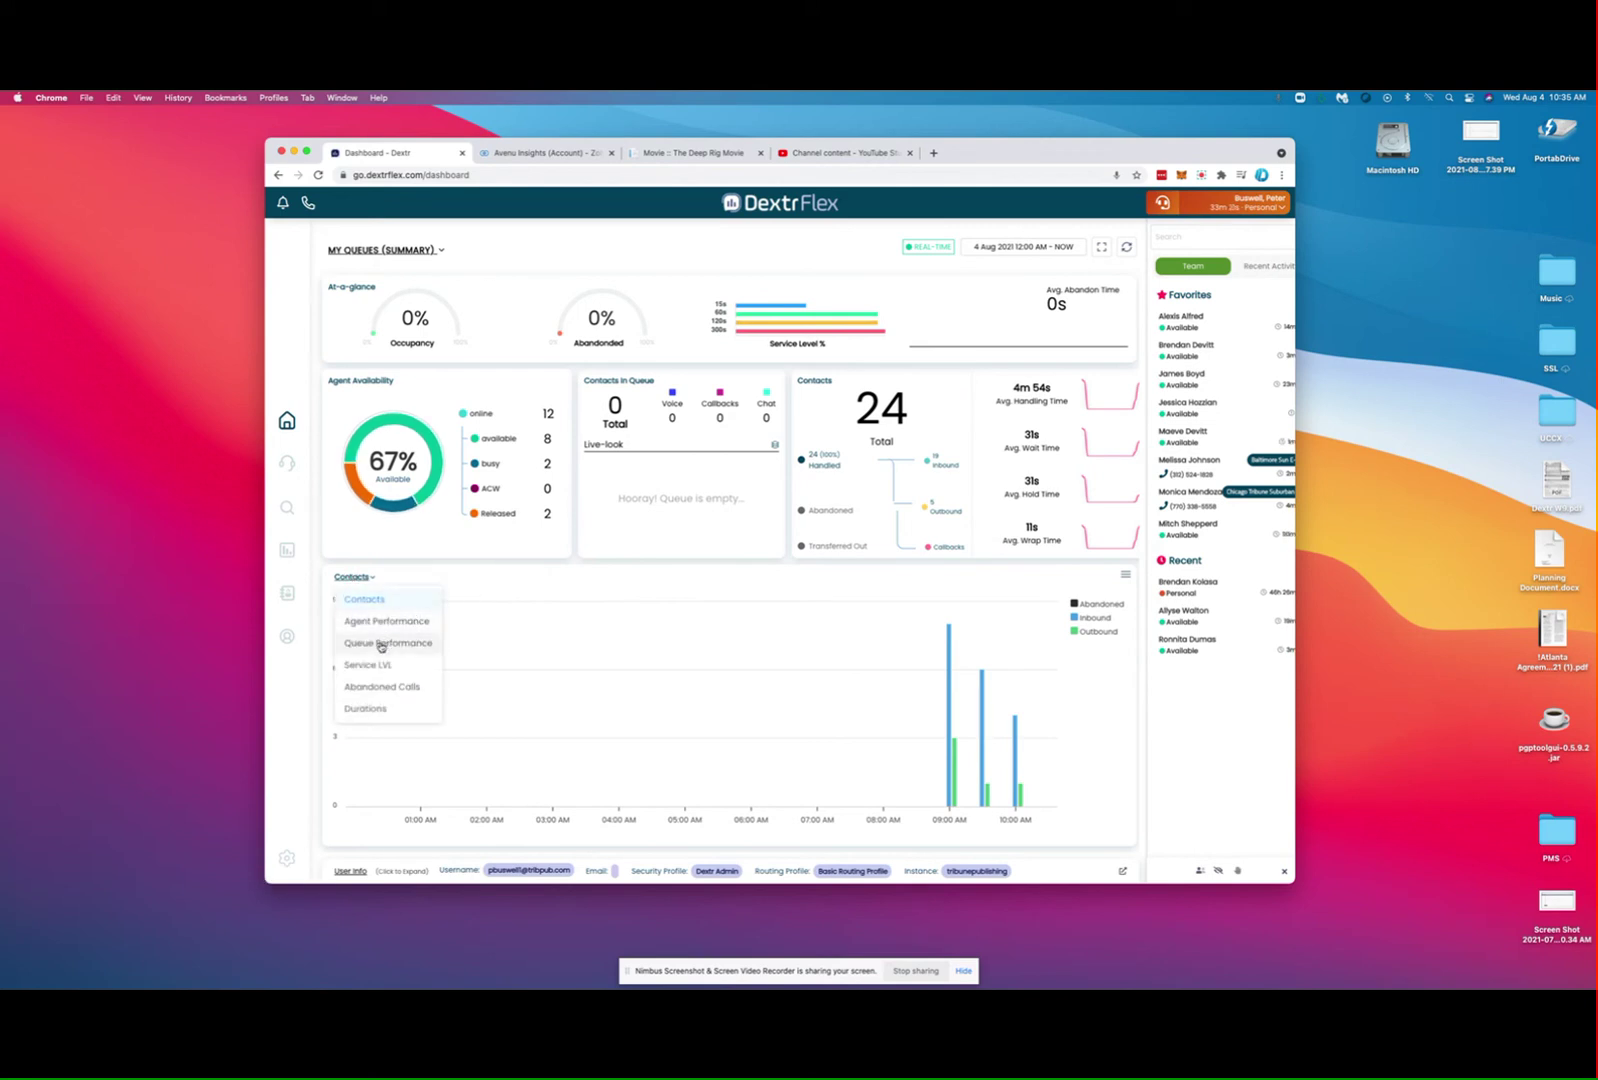
click(384, 666)
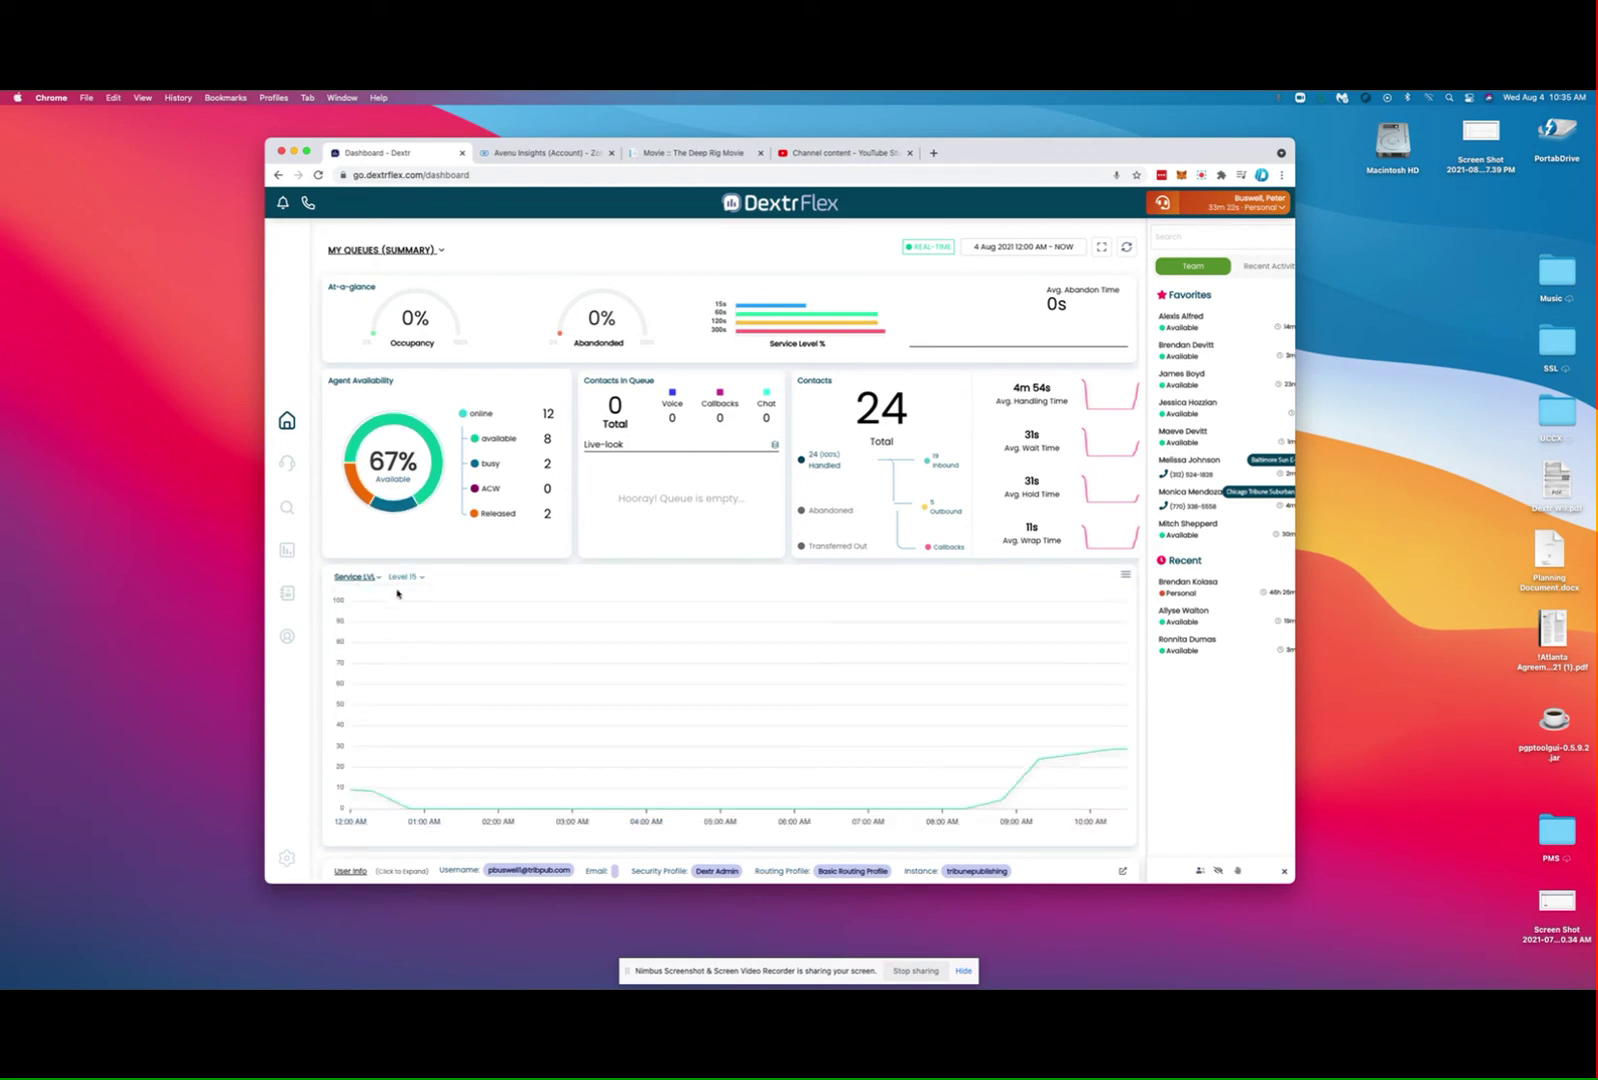
- View the Abandoned Calls and Durations charts in the dashboard's lower widget
click(355, 577)
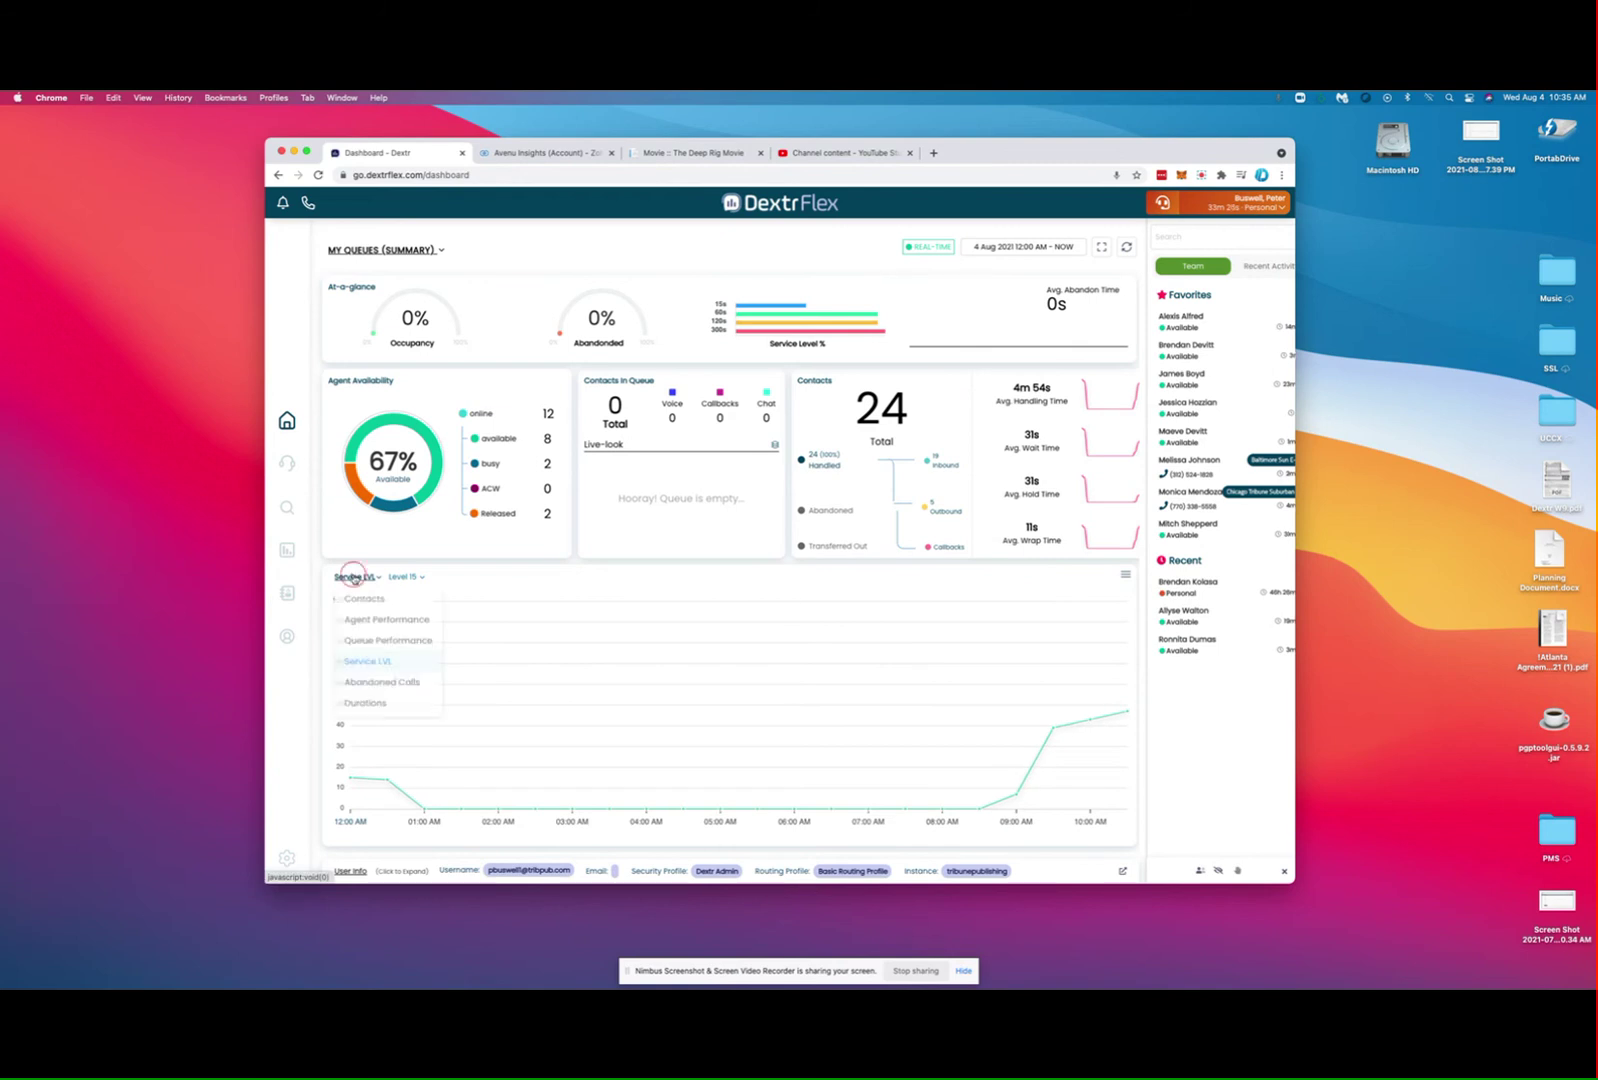
click(394, 685)
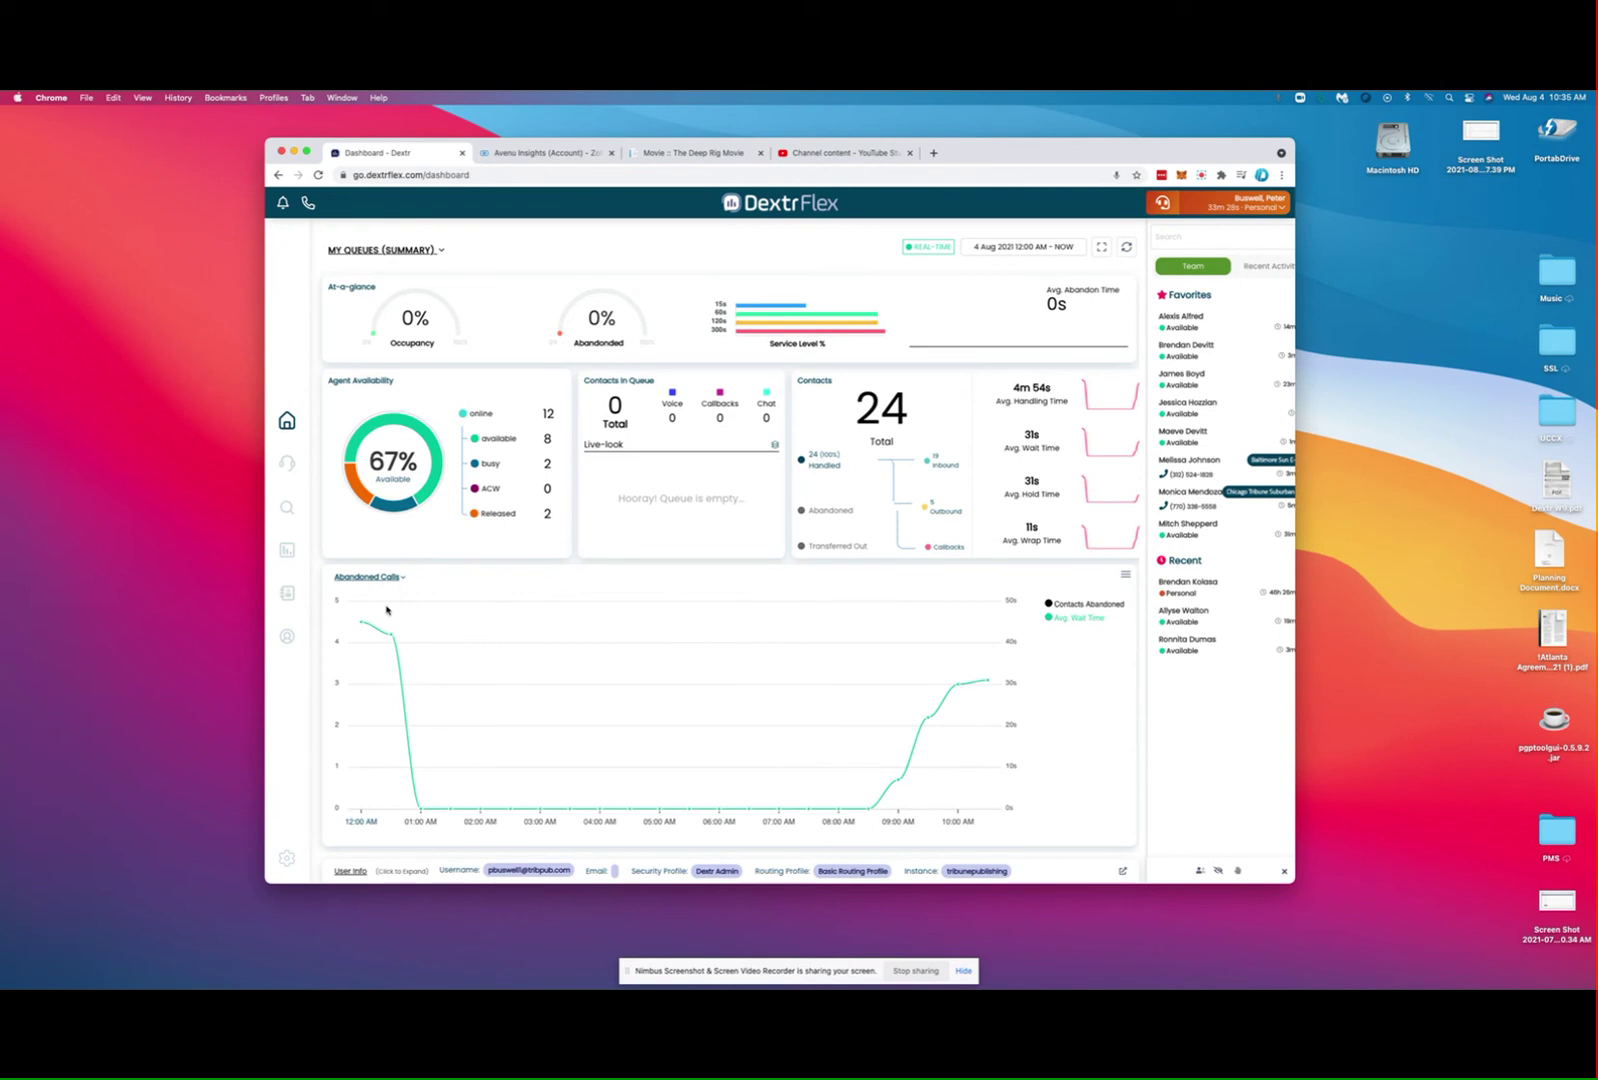
click(370, 578)
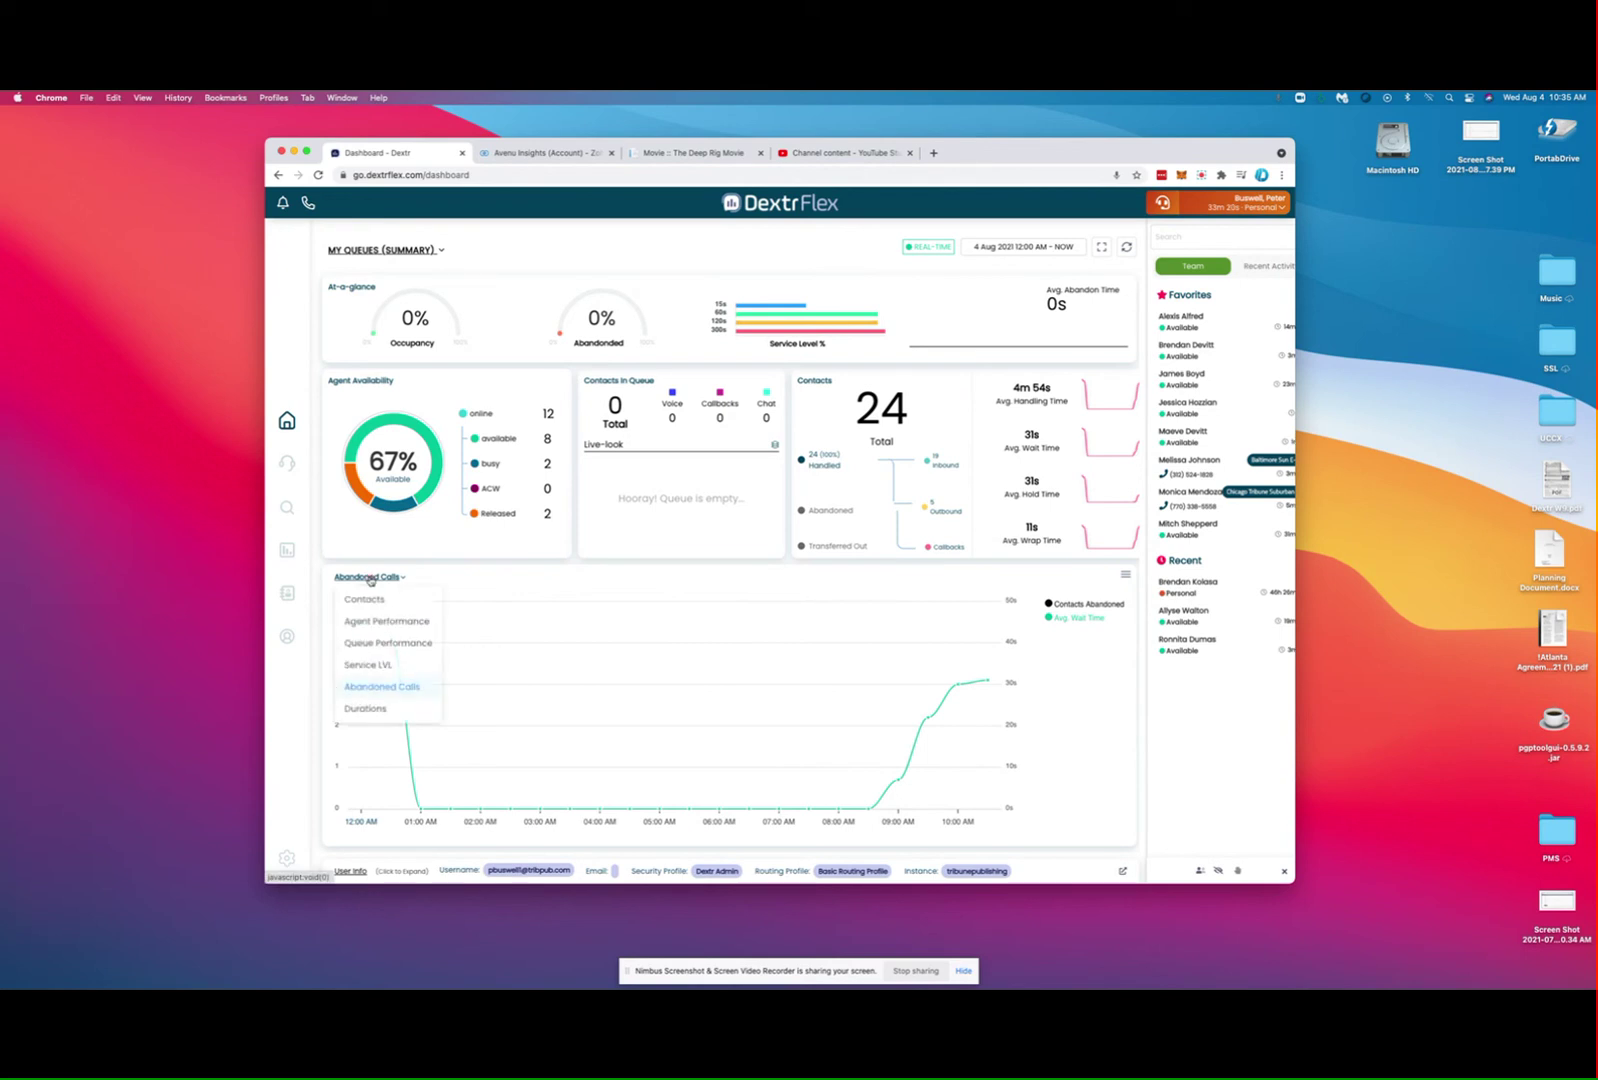
click(364, 708)
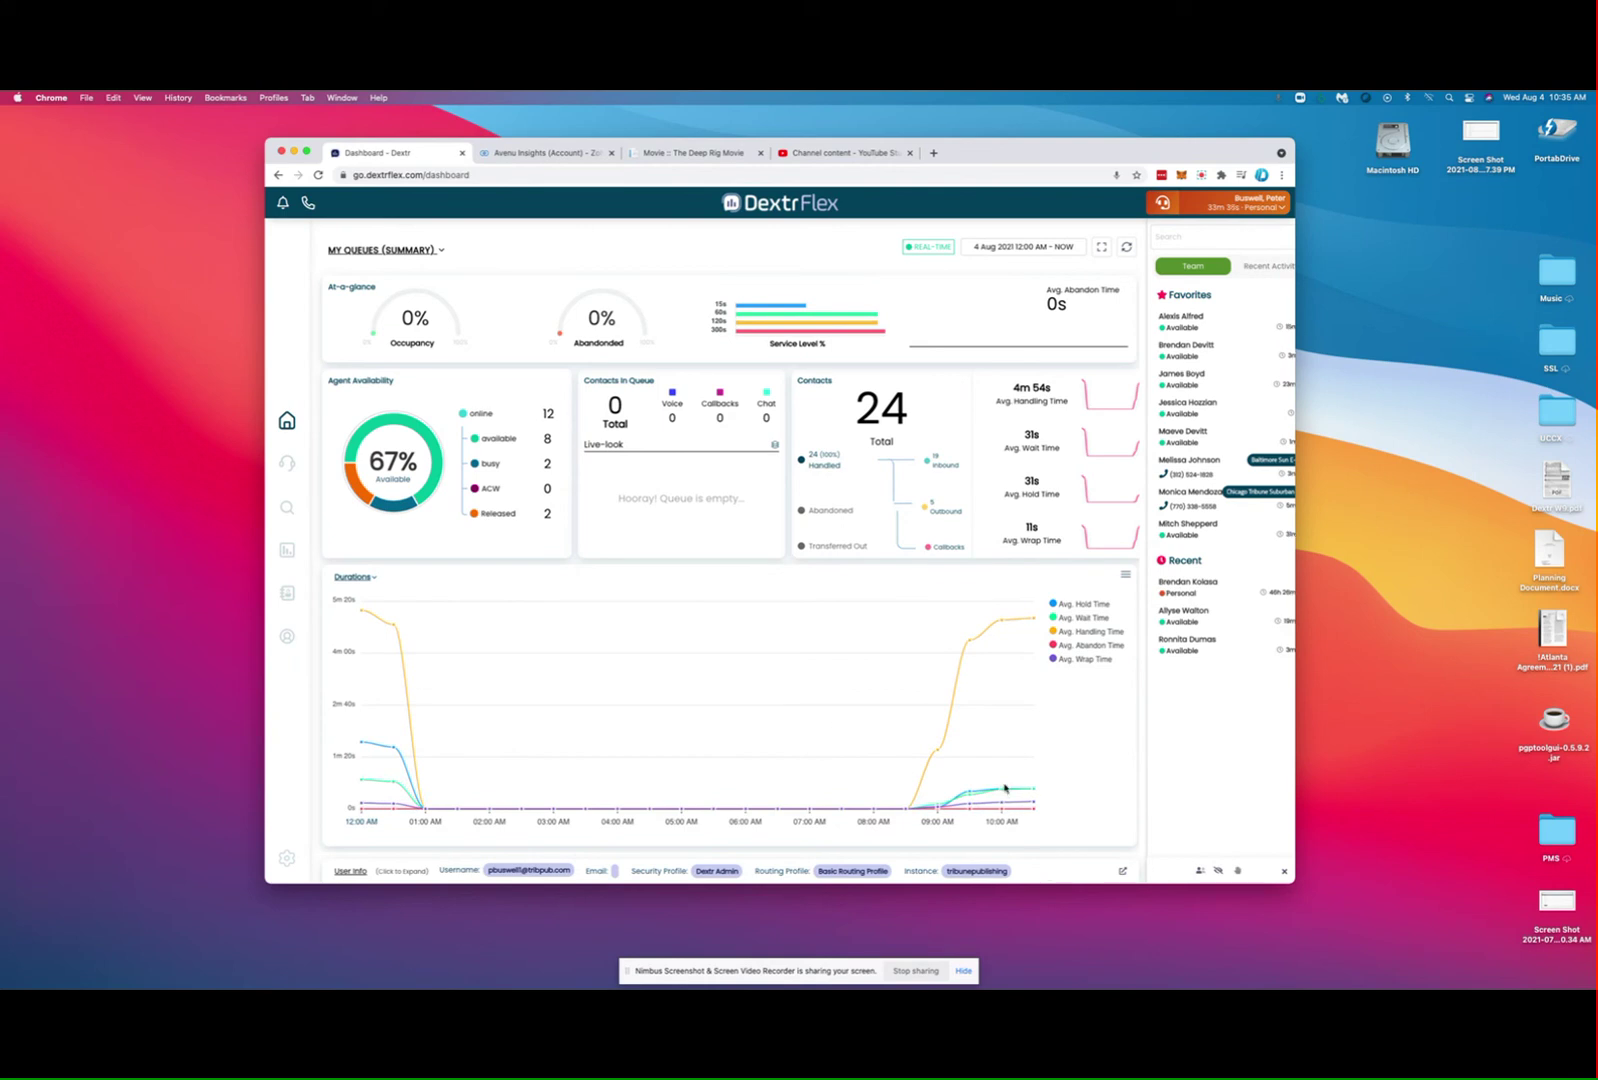
- Show the Agent Performance table, replace it with Queue Performance, and look through the queue rows
click(352, 578)
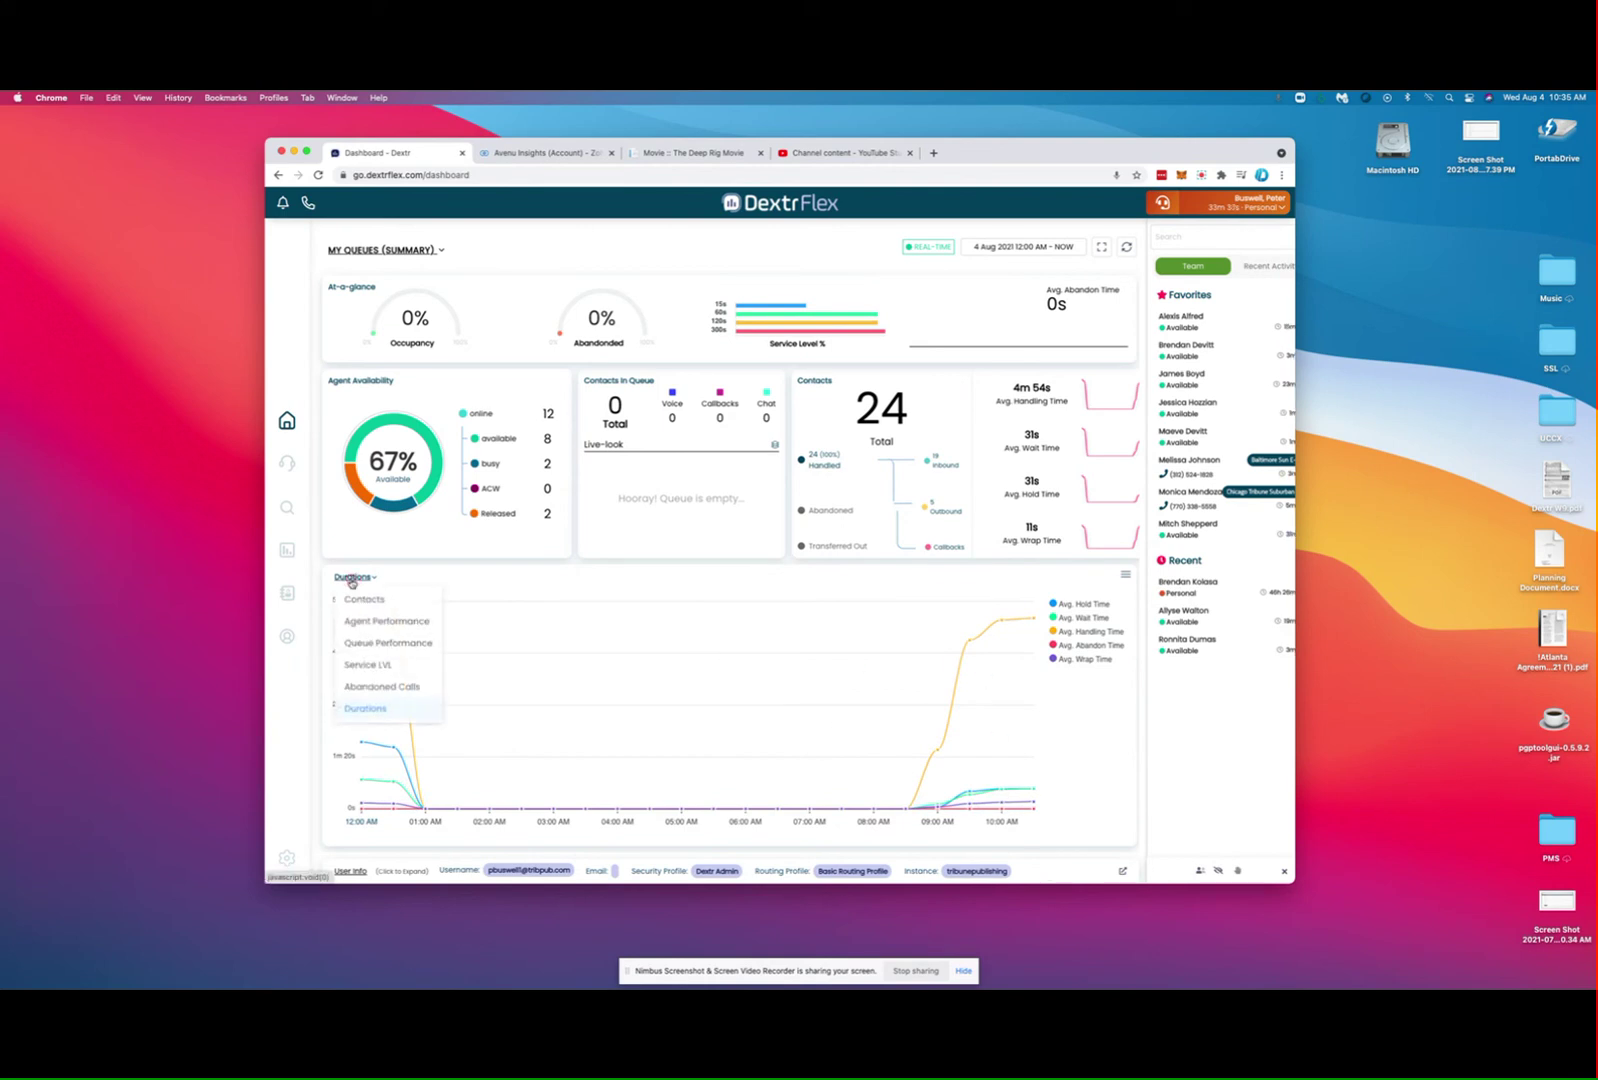
click(385, 622)
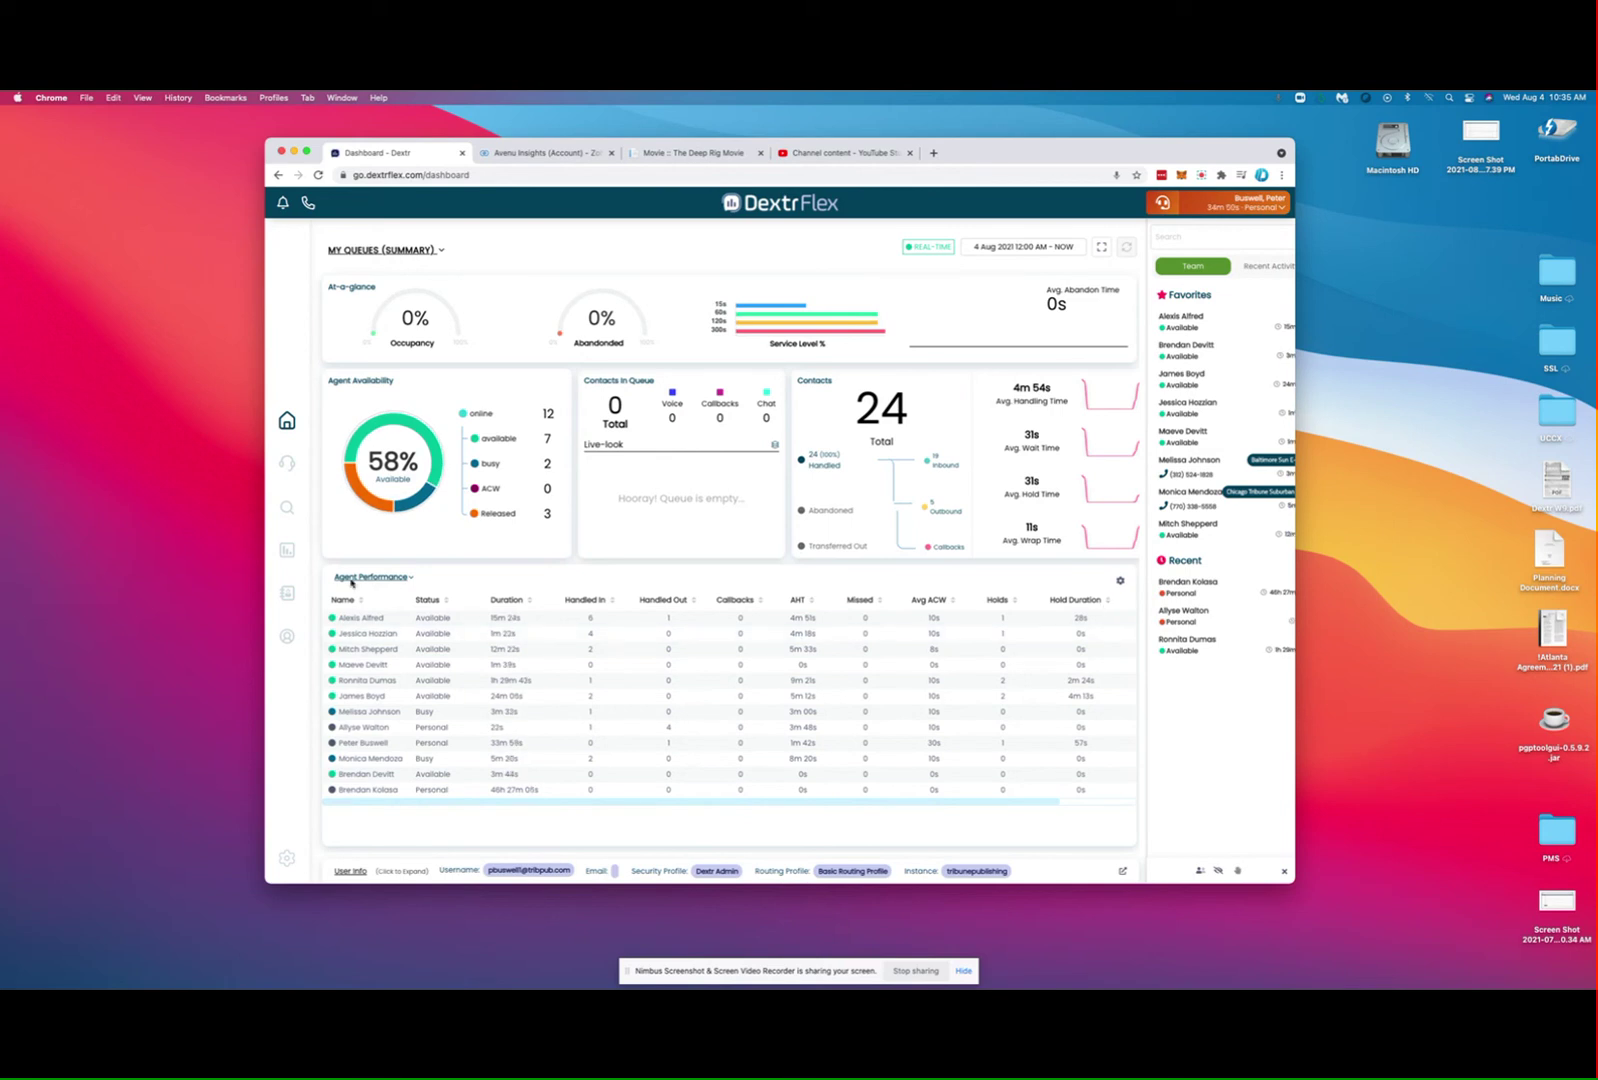
click(381, 578)
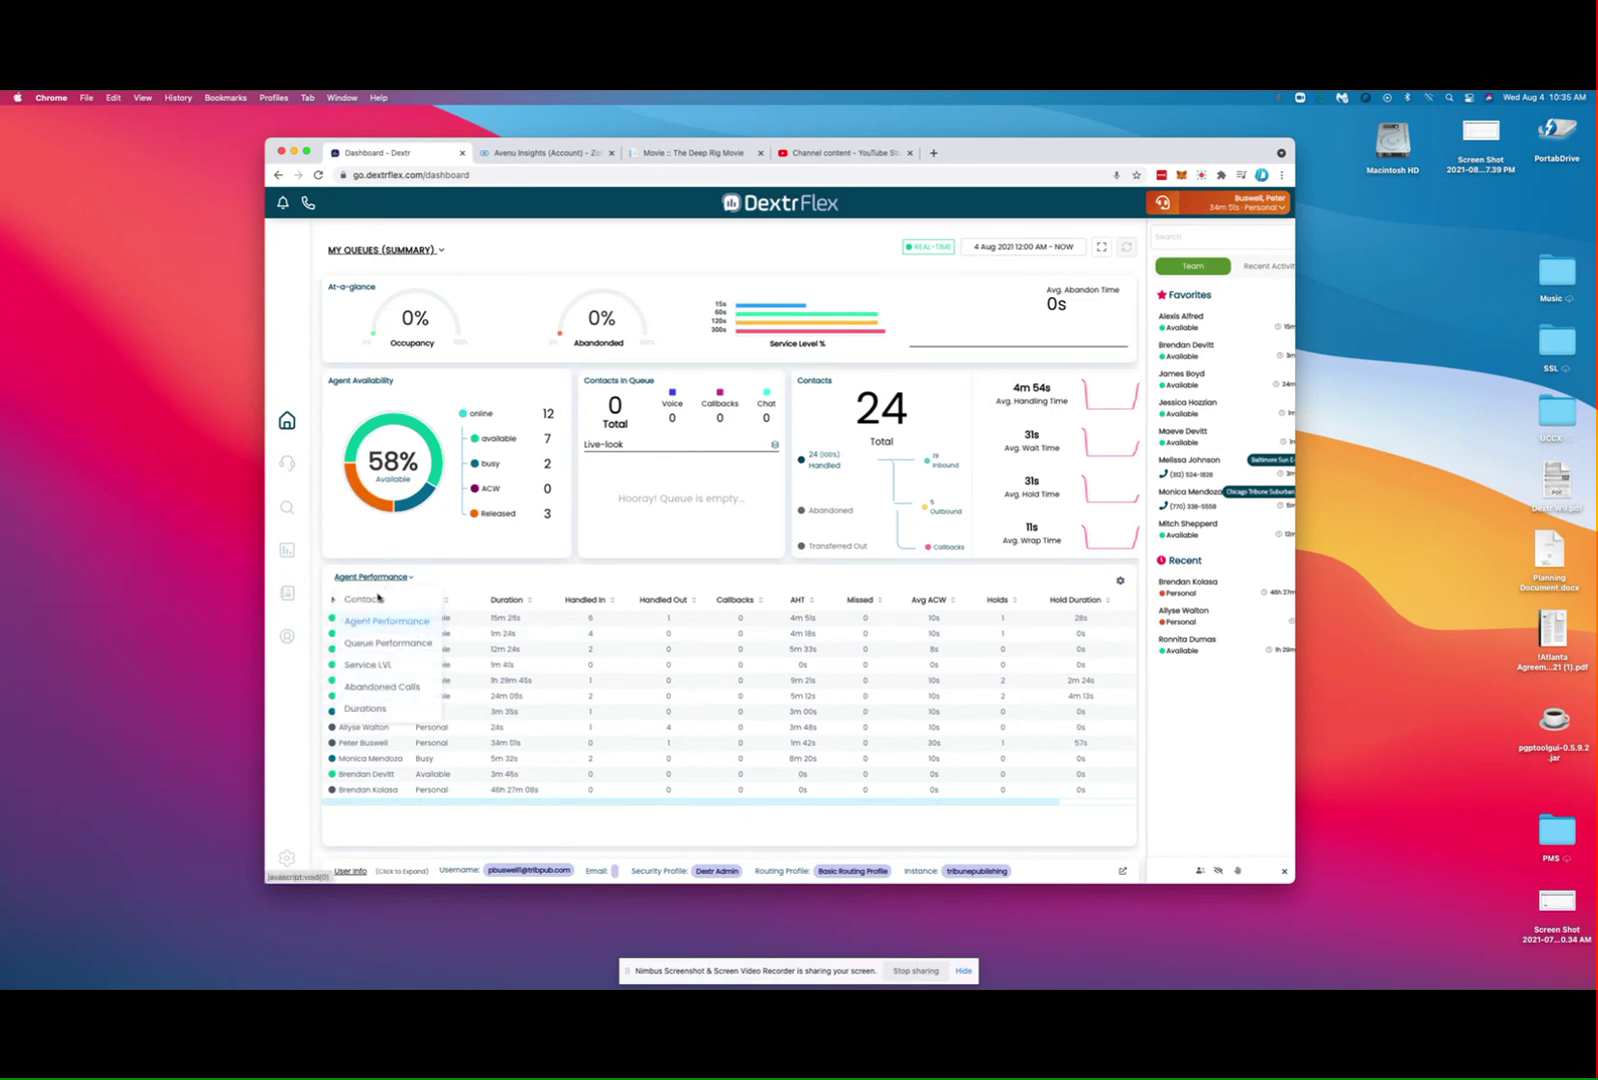
click(389, 644)
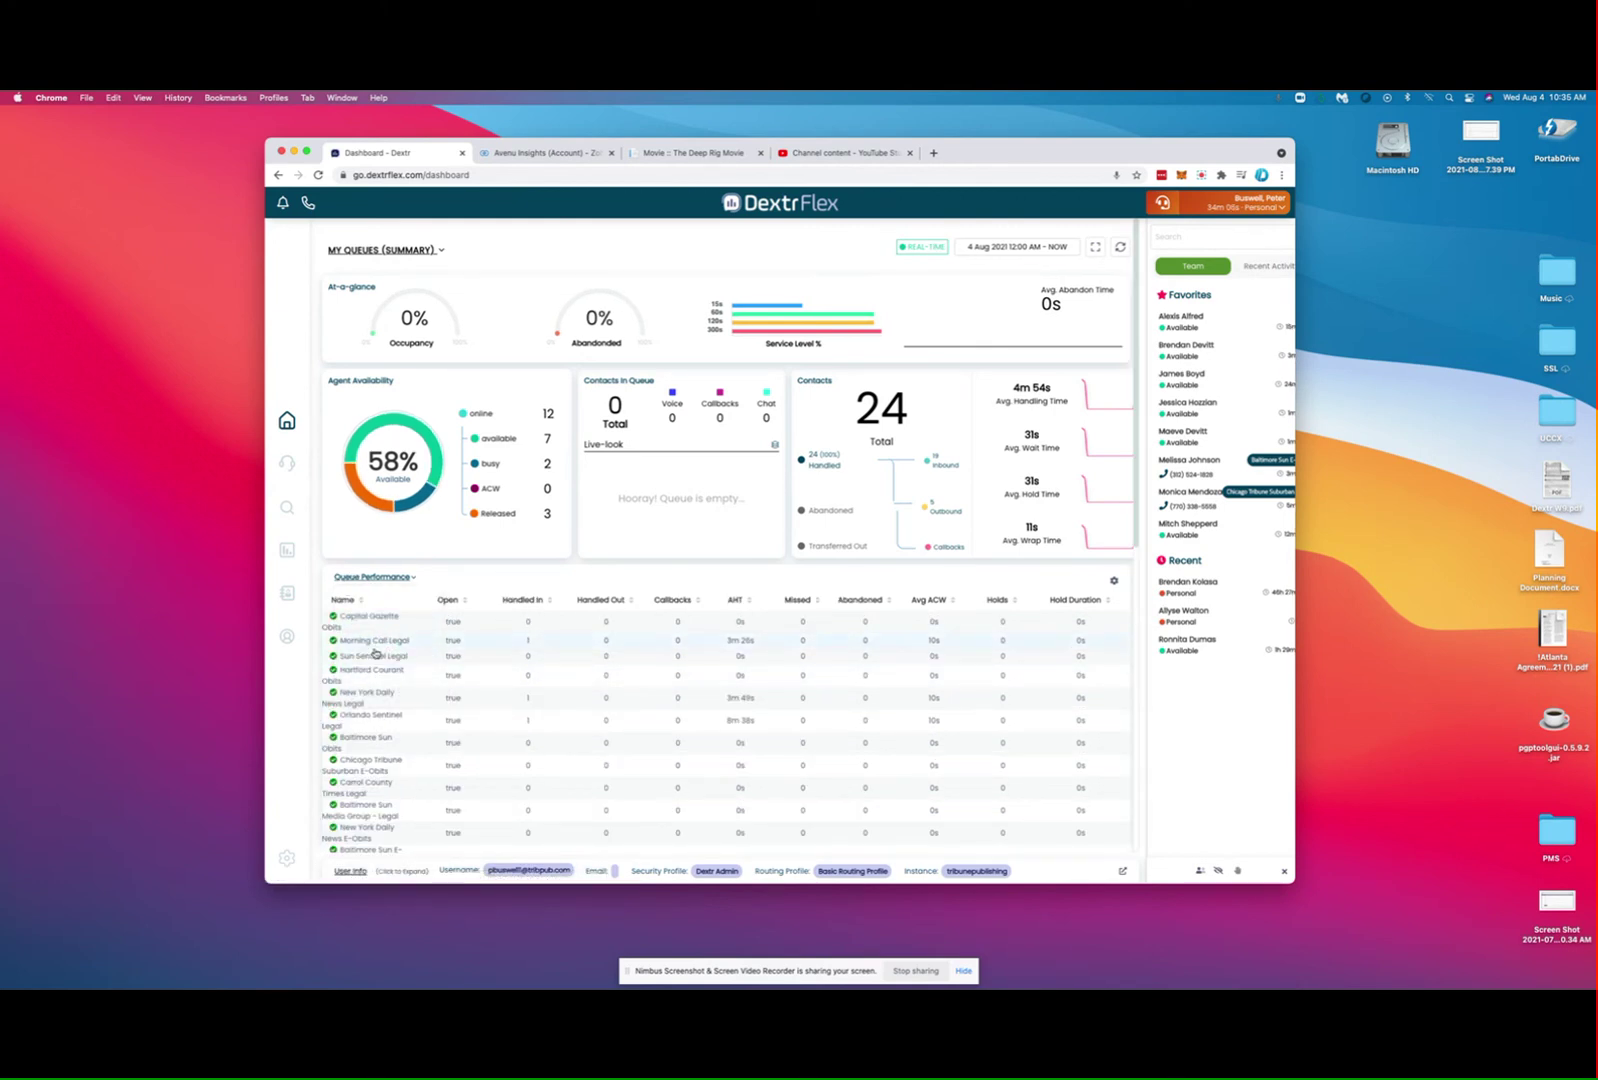
drag(1135, 528, 1147, 760)
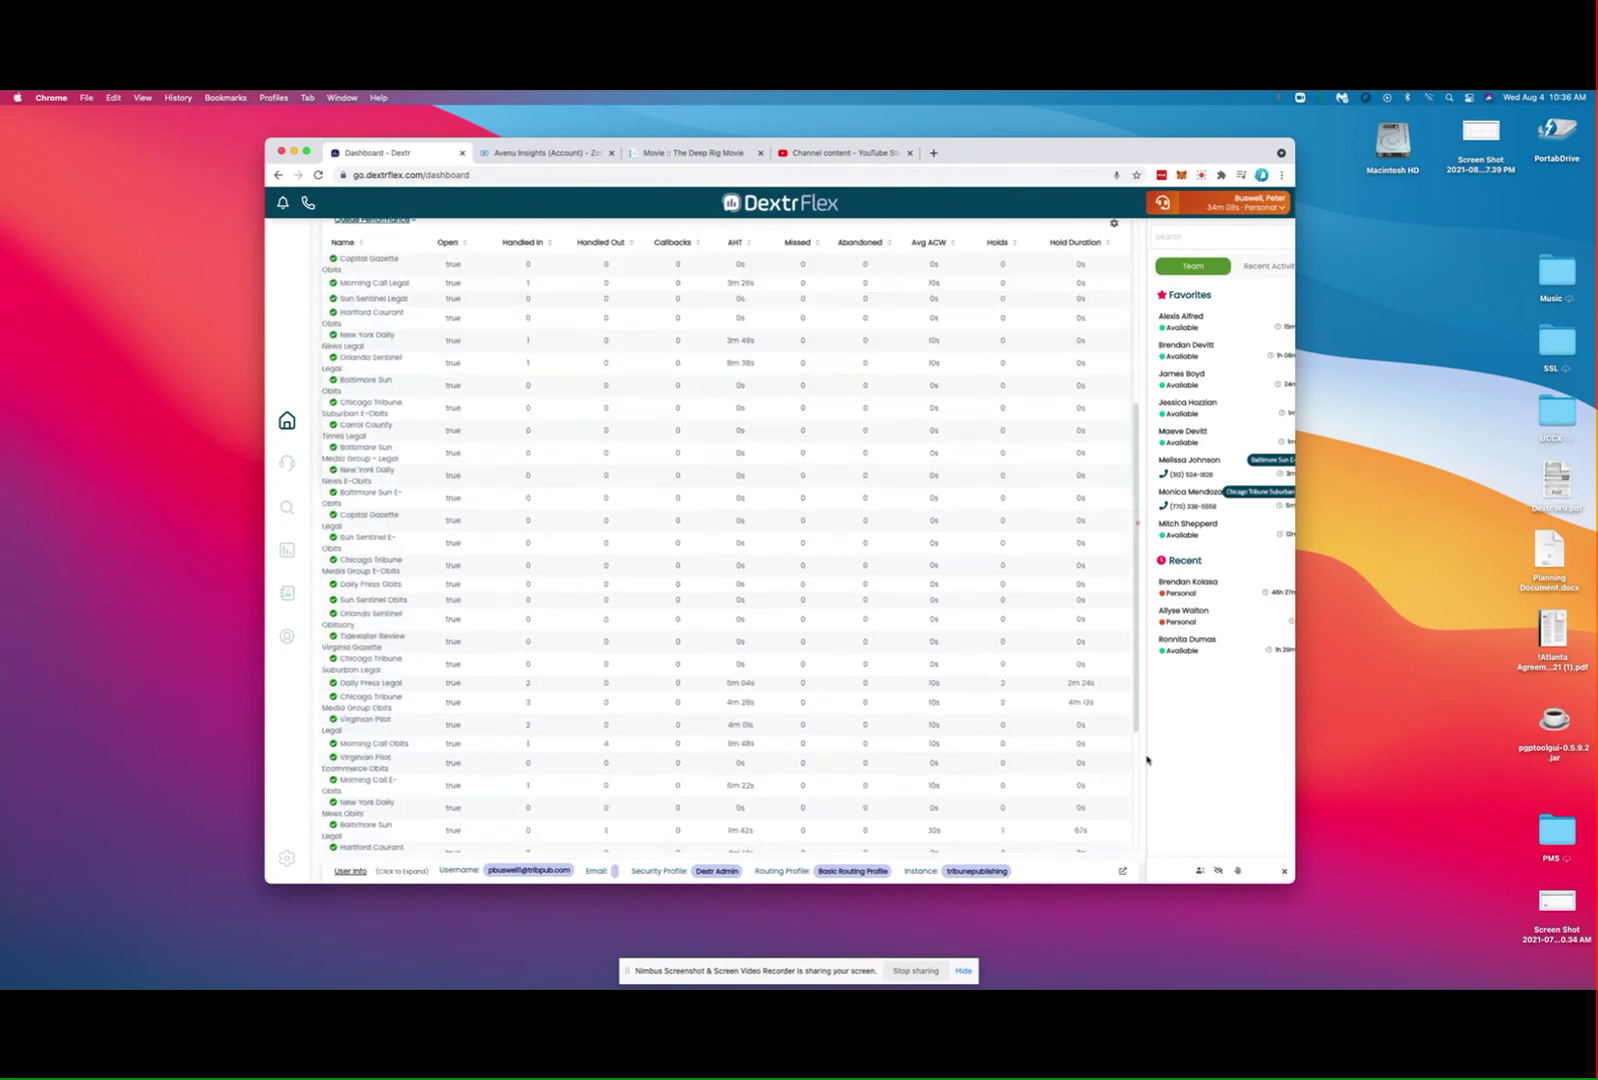
scroll(676, 688, up, 5)
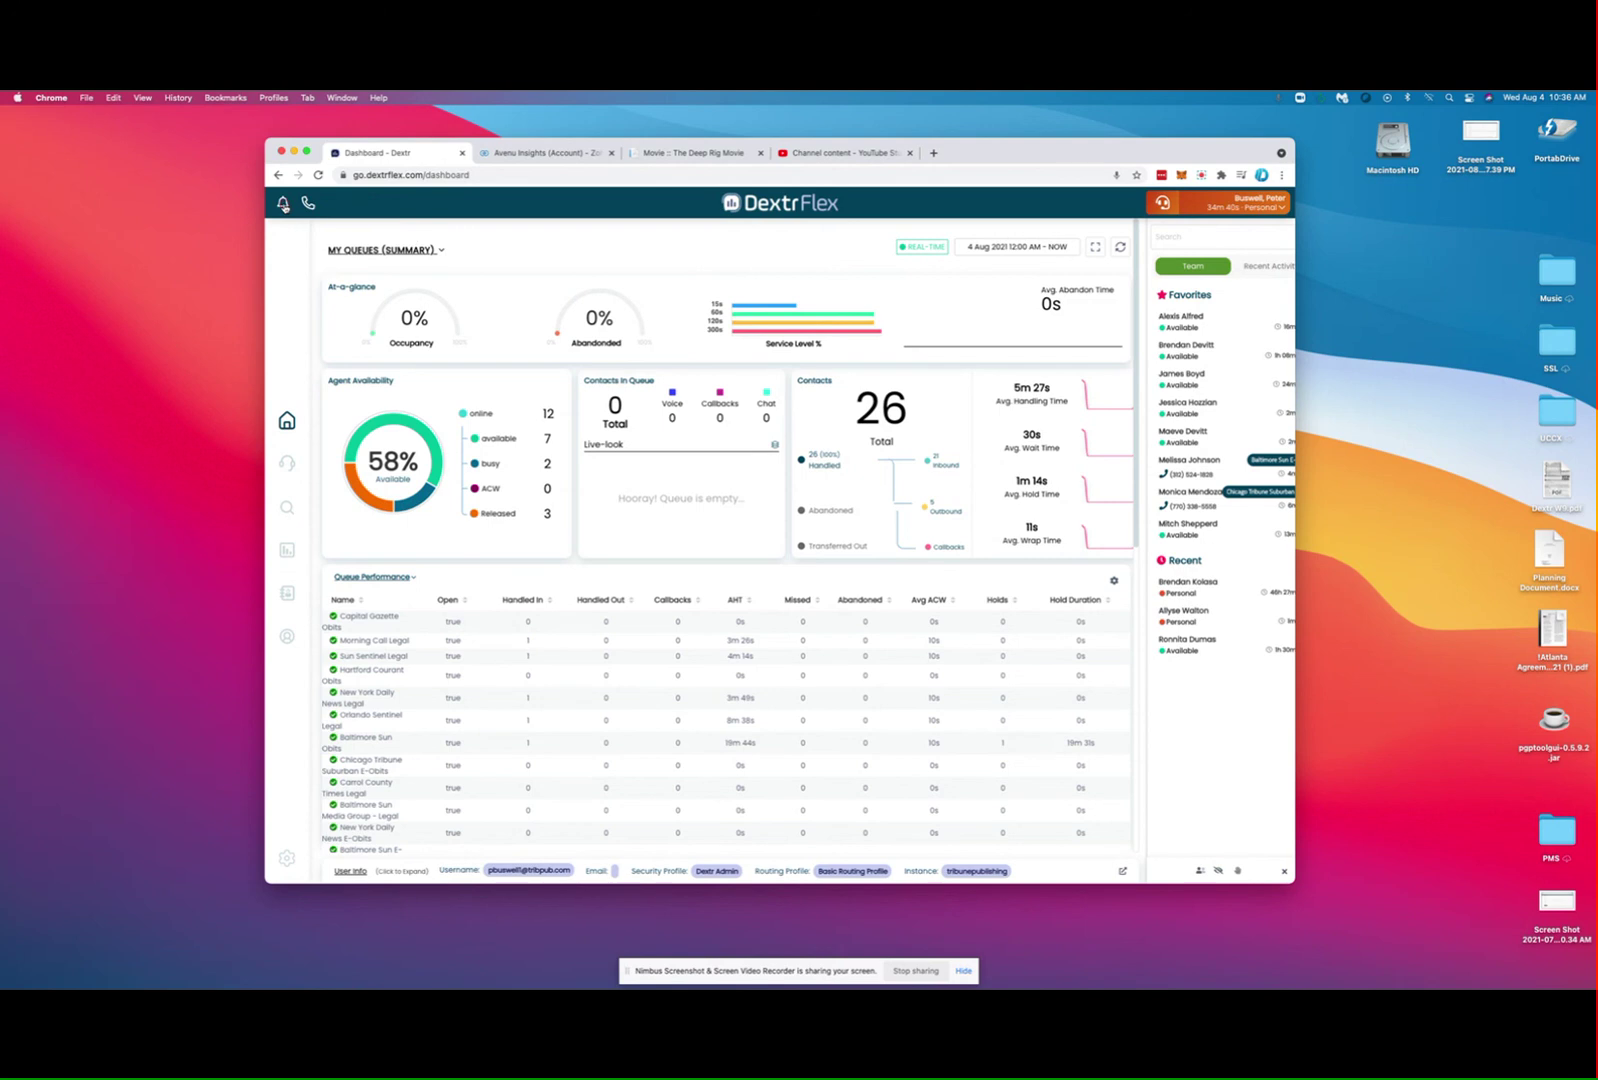
- Start a new announcement titled "Team Meeting" addressed to the Capital Gazette Obits queue
click(283, 203)
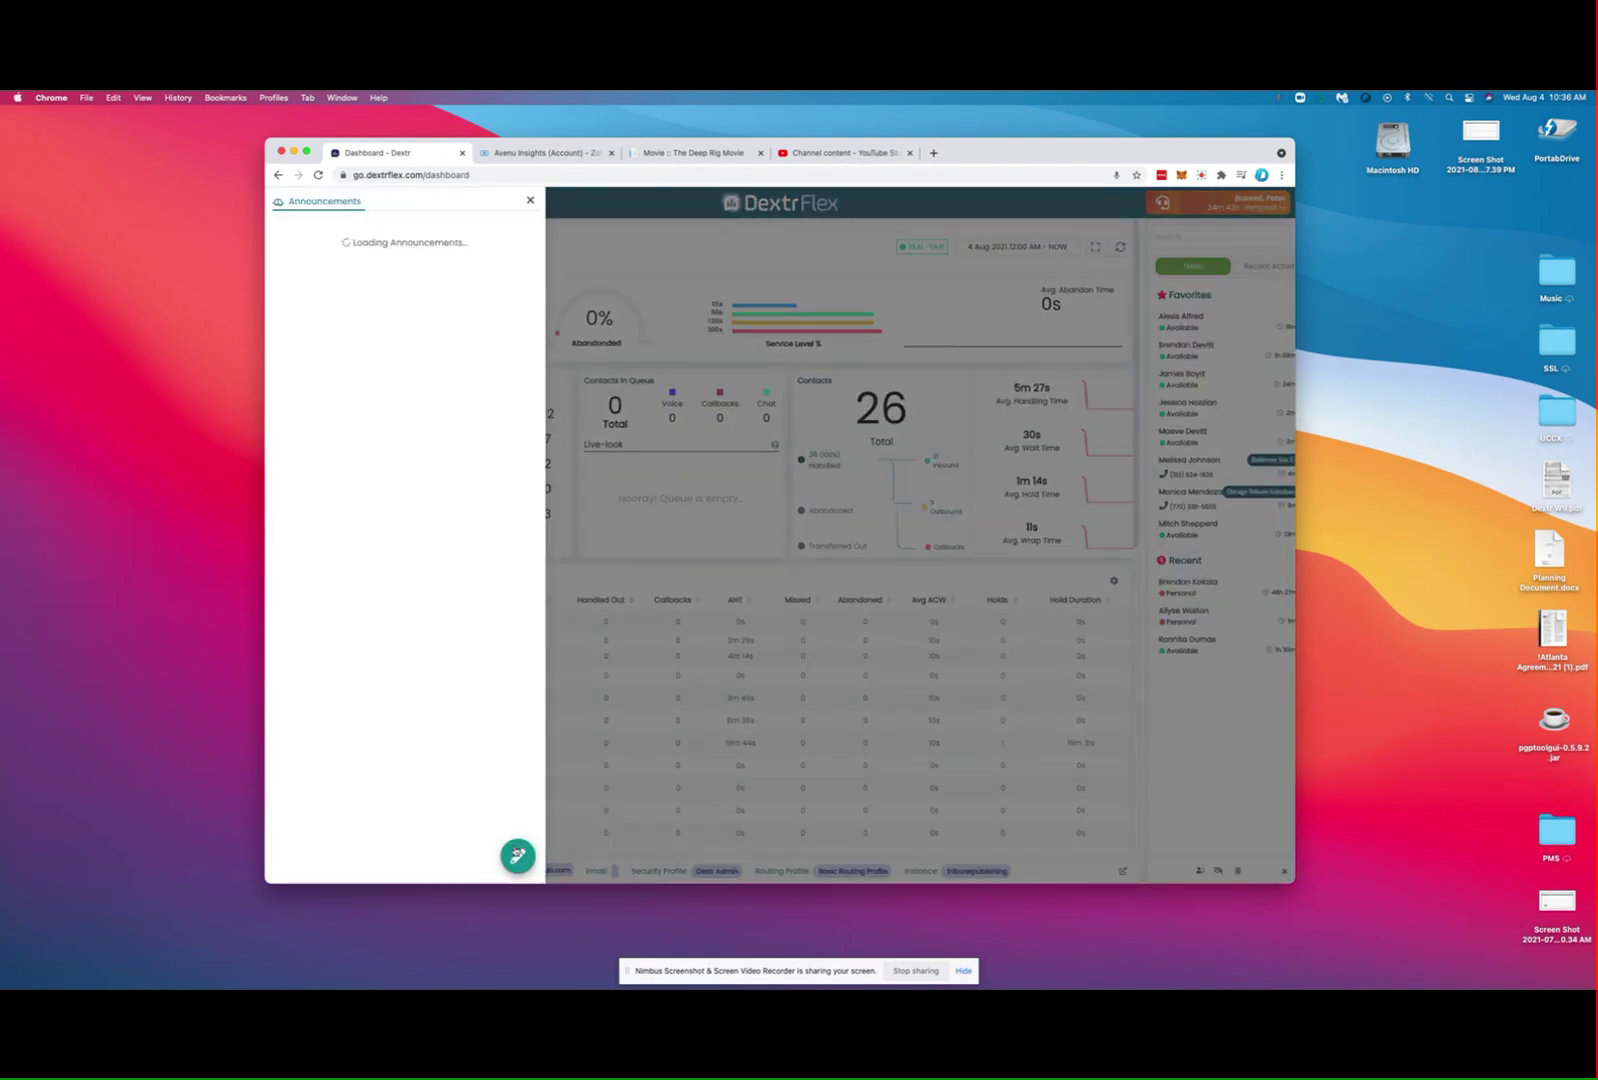
click(516, 854)
click(312, 246)
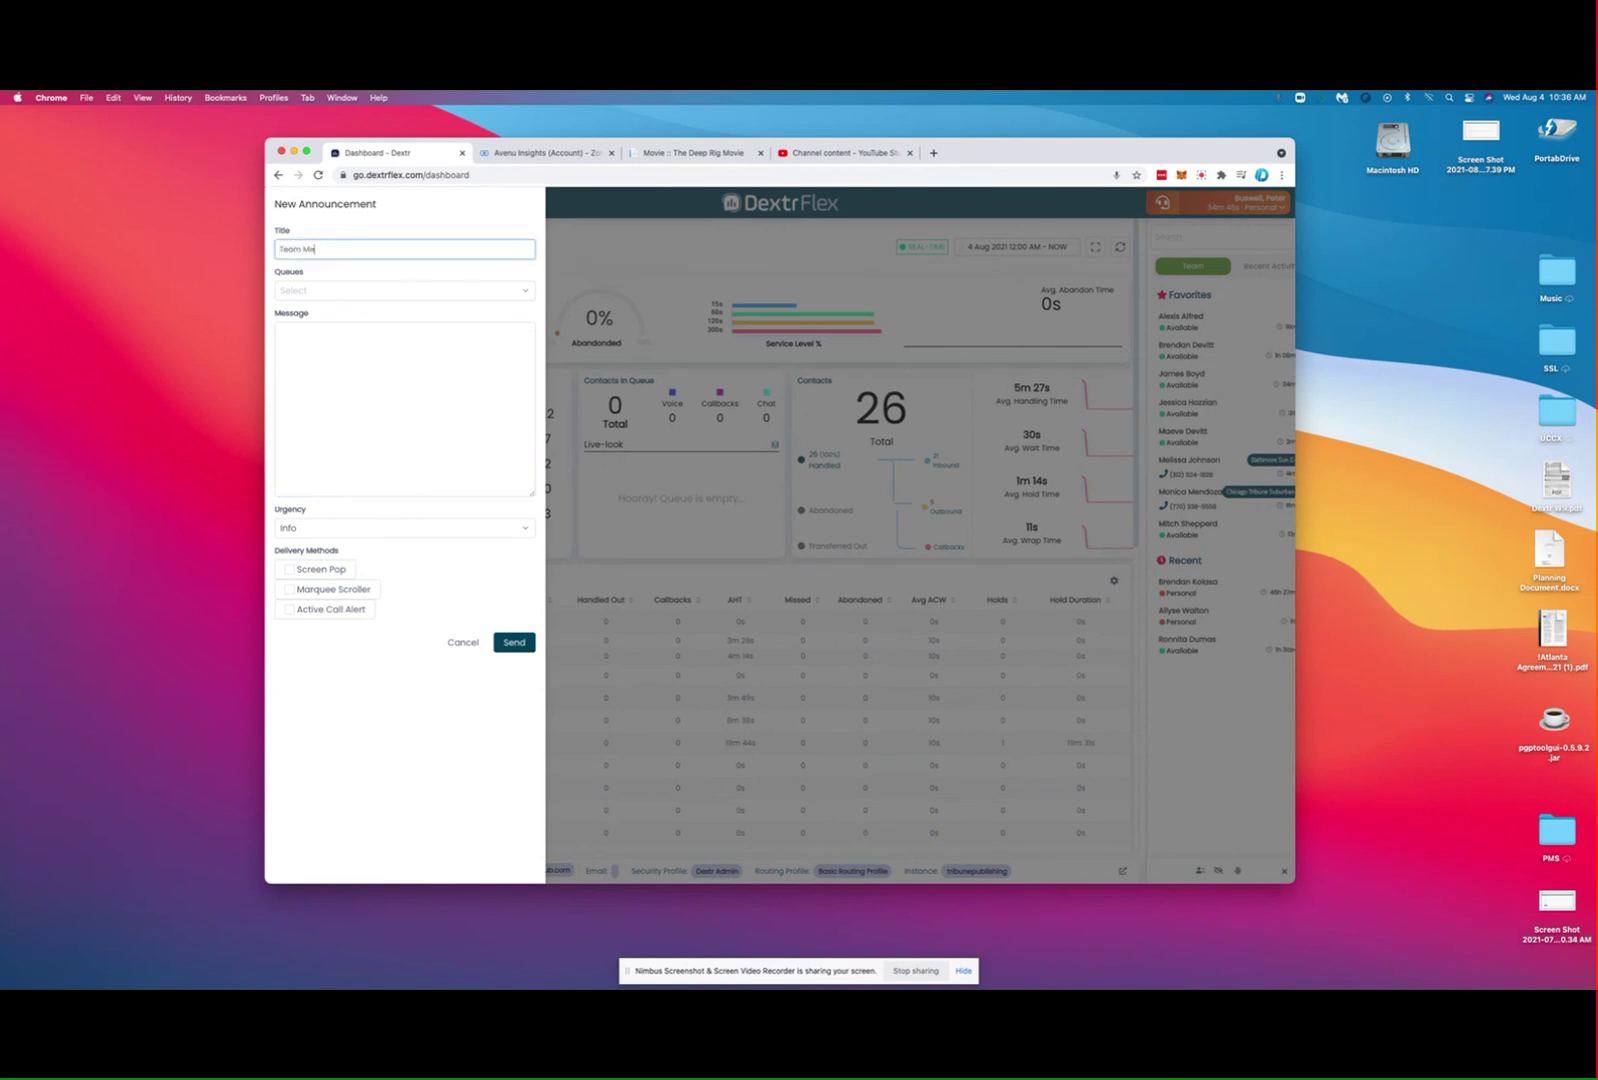
text(Team Meeting)
click(404, 290)
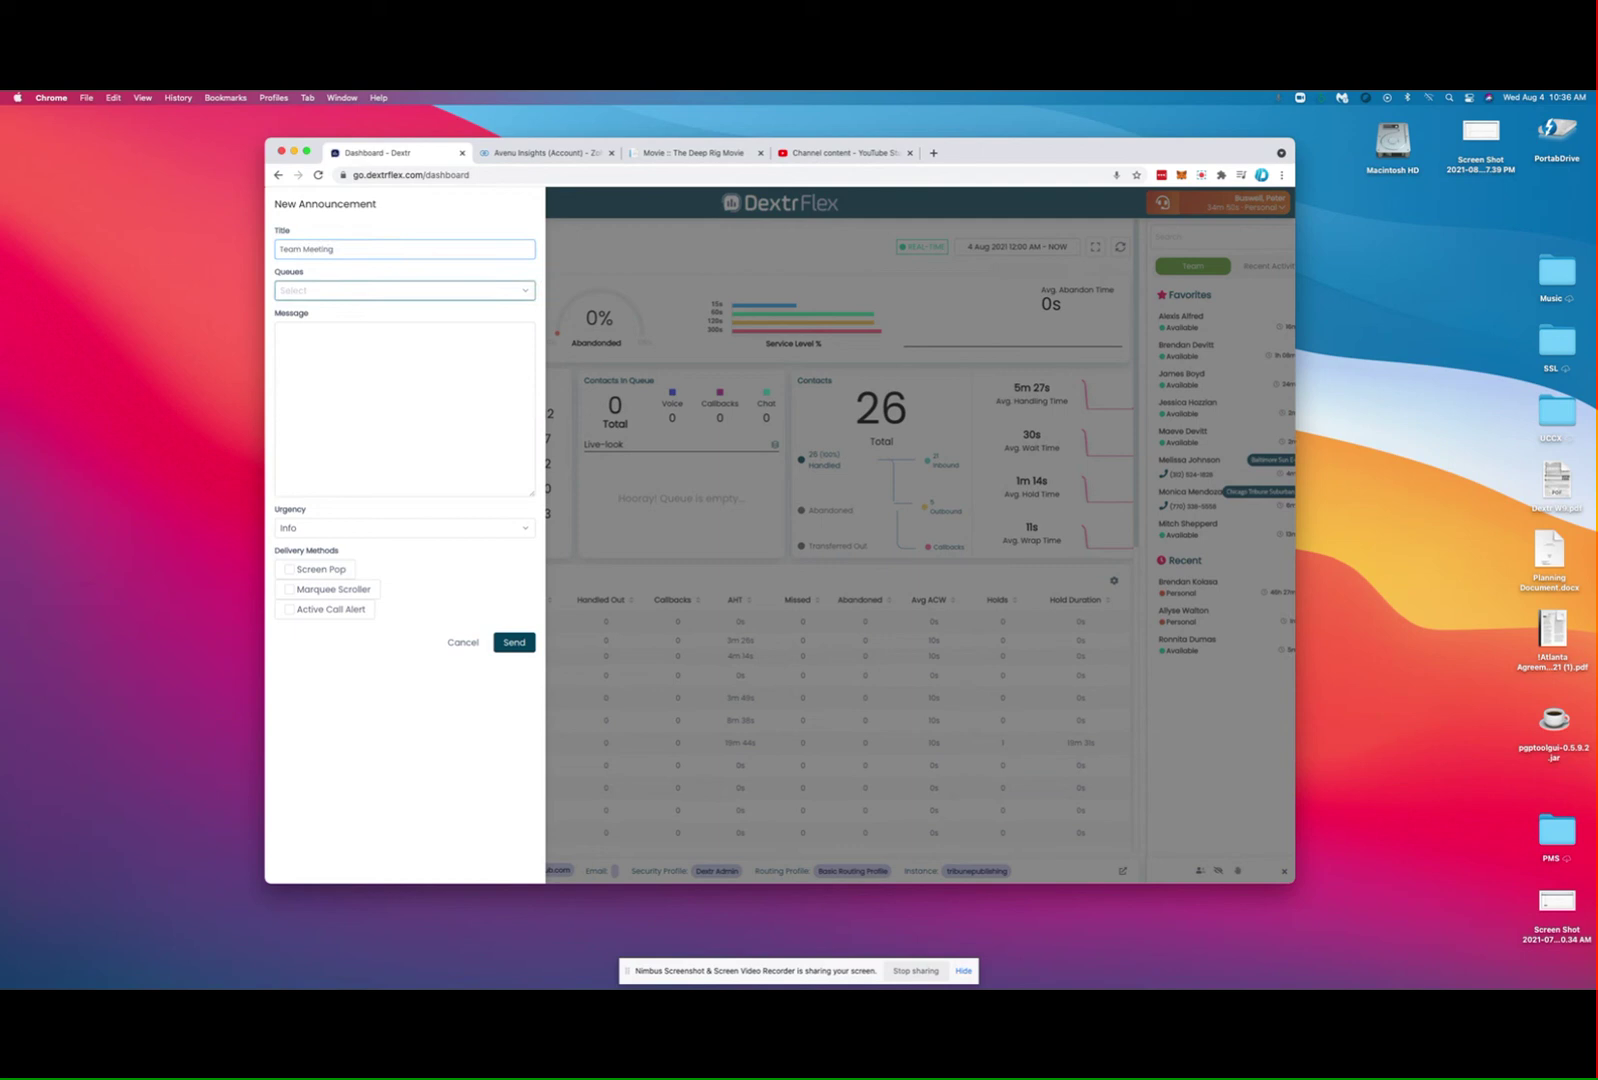
click(324, 291)
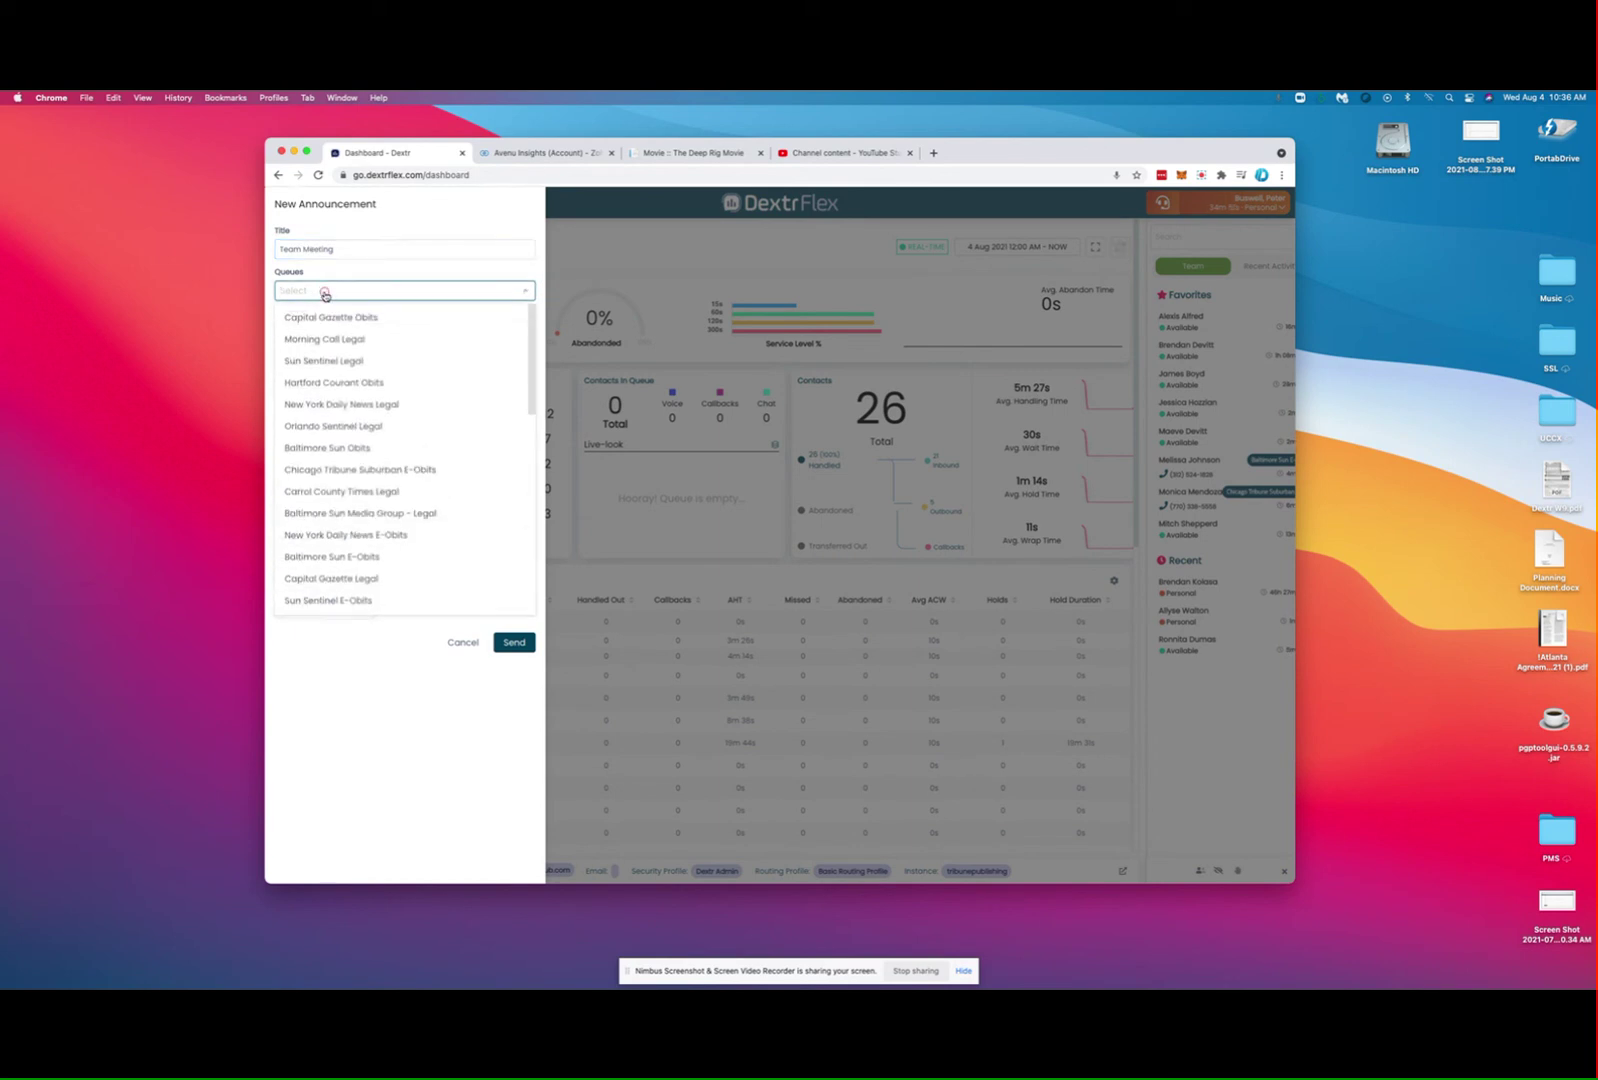
click(382, 320)
click(364, 772)
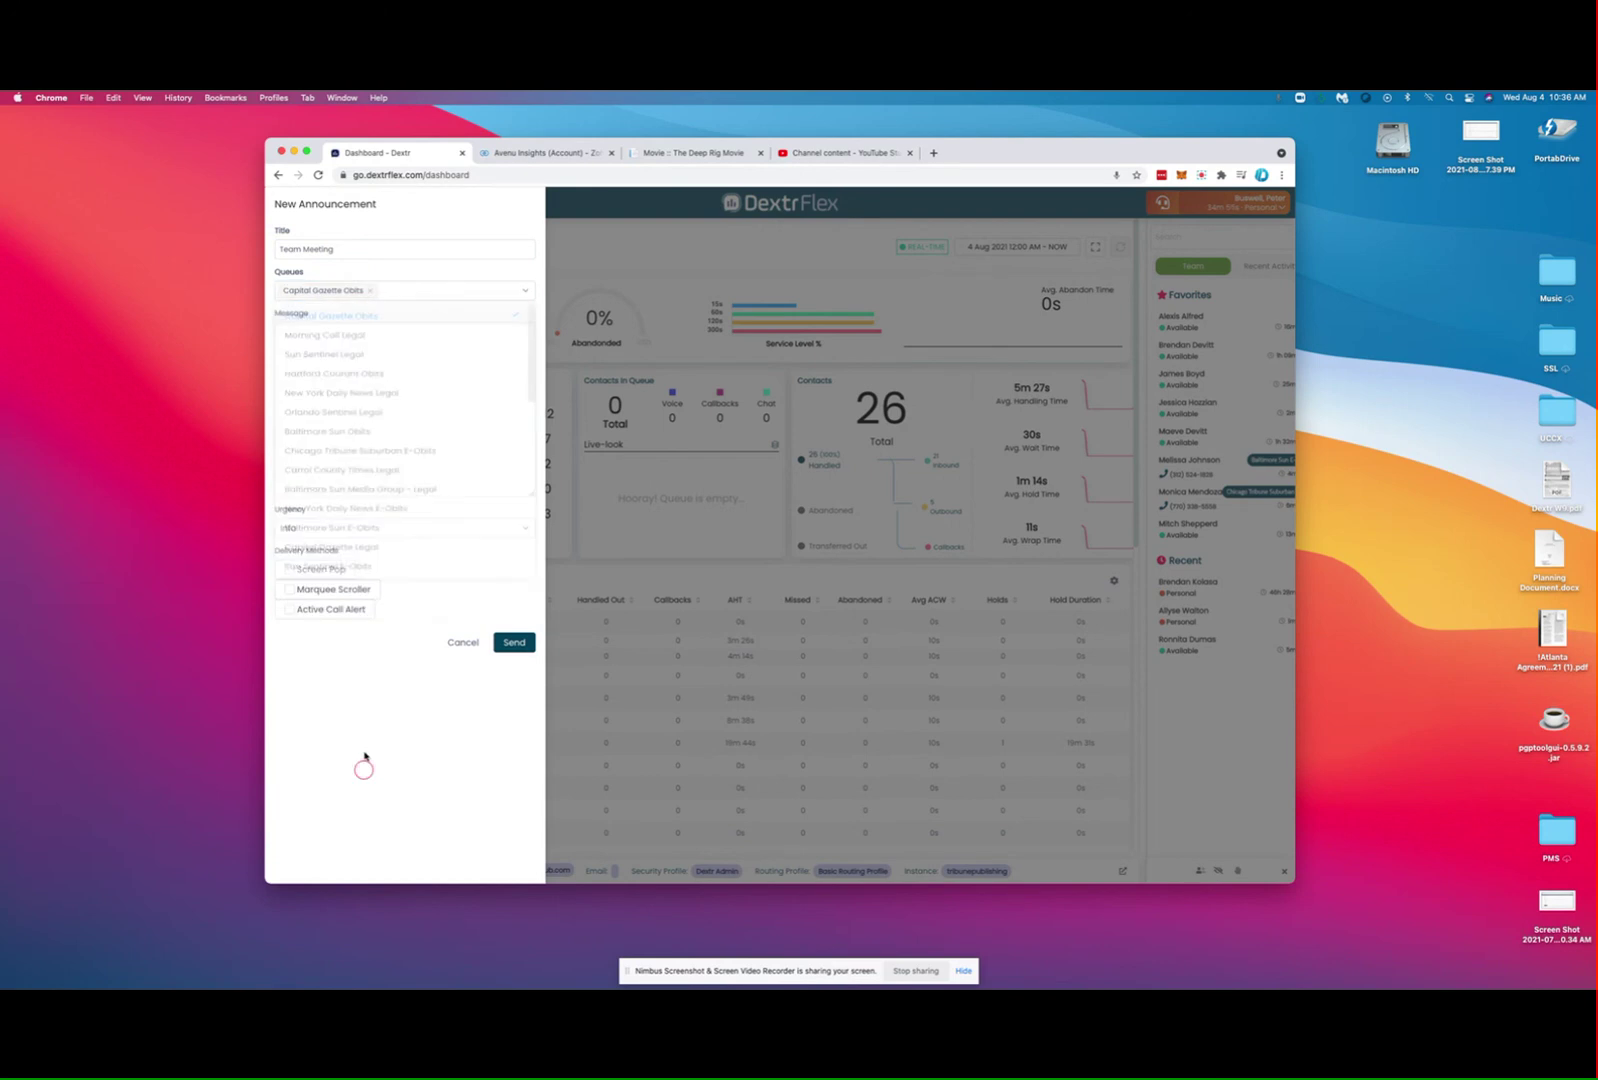
- Enter "Lunch meeting" as the announcement's message, and discard the draft without sending it
click(326, 350)
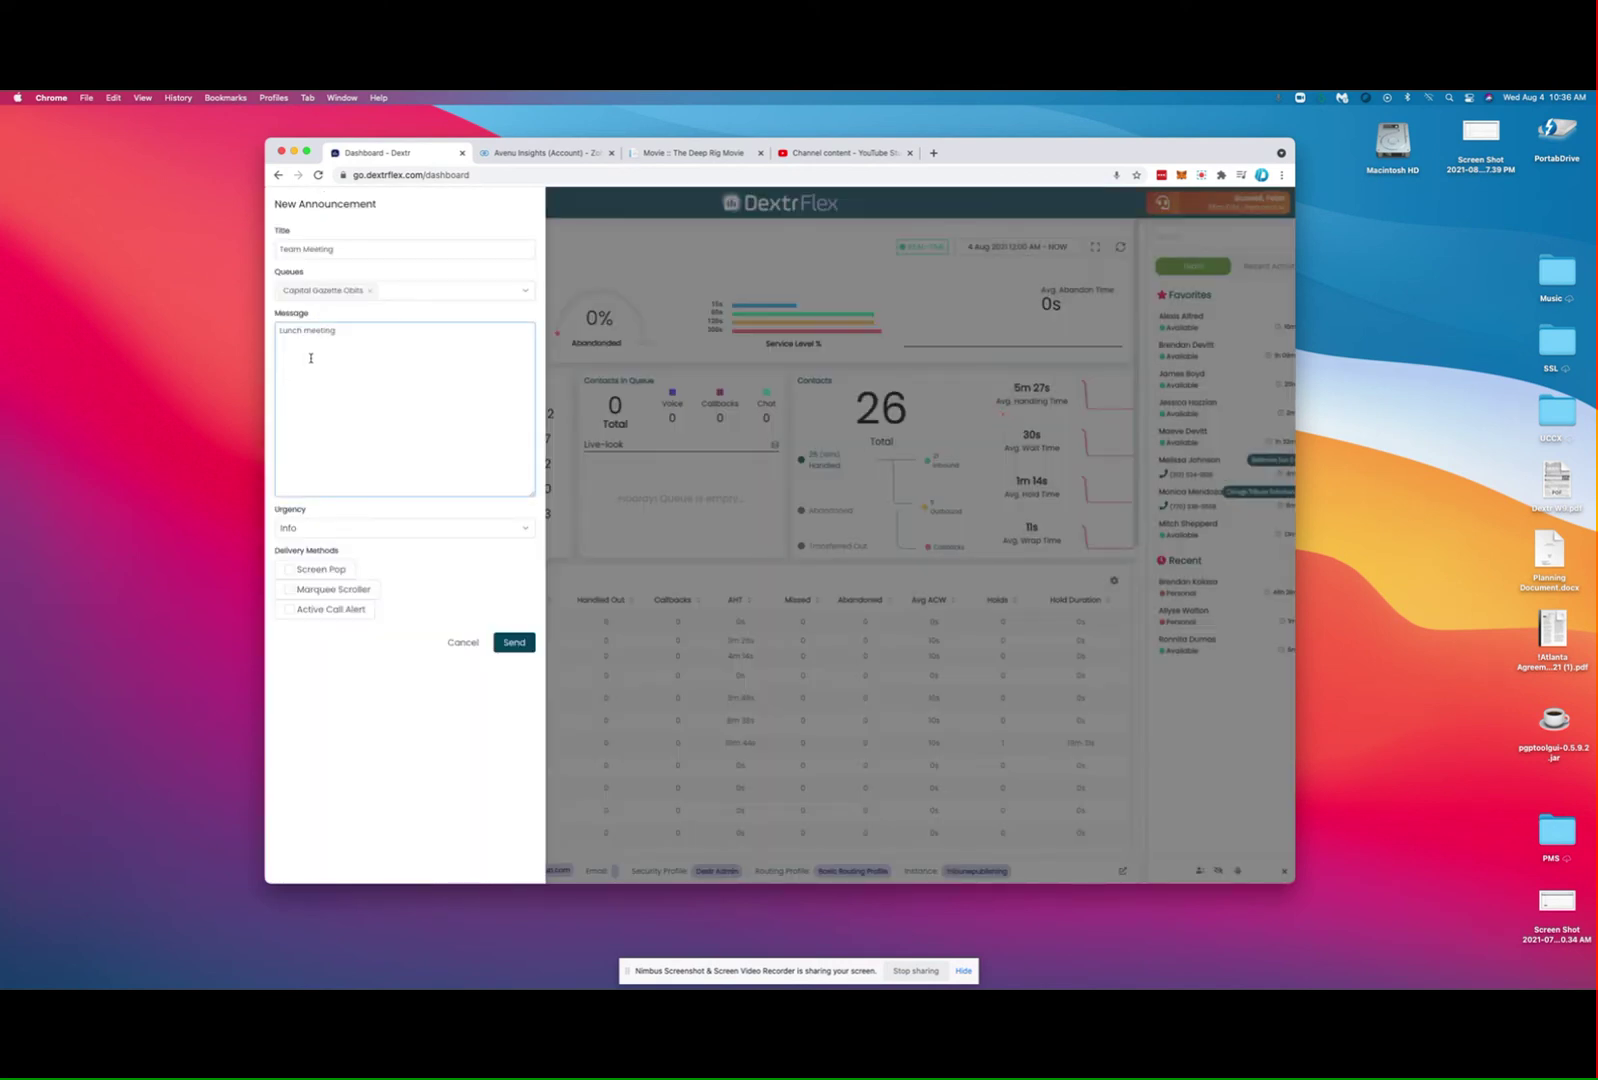
click(368, 335)
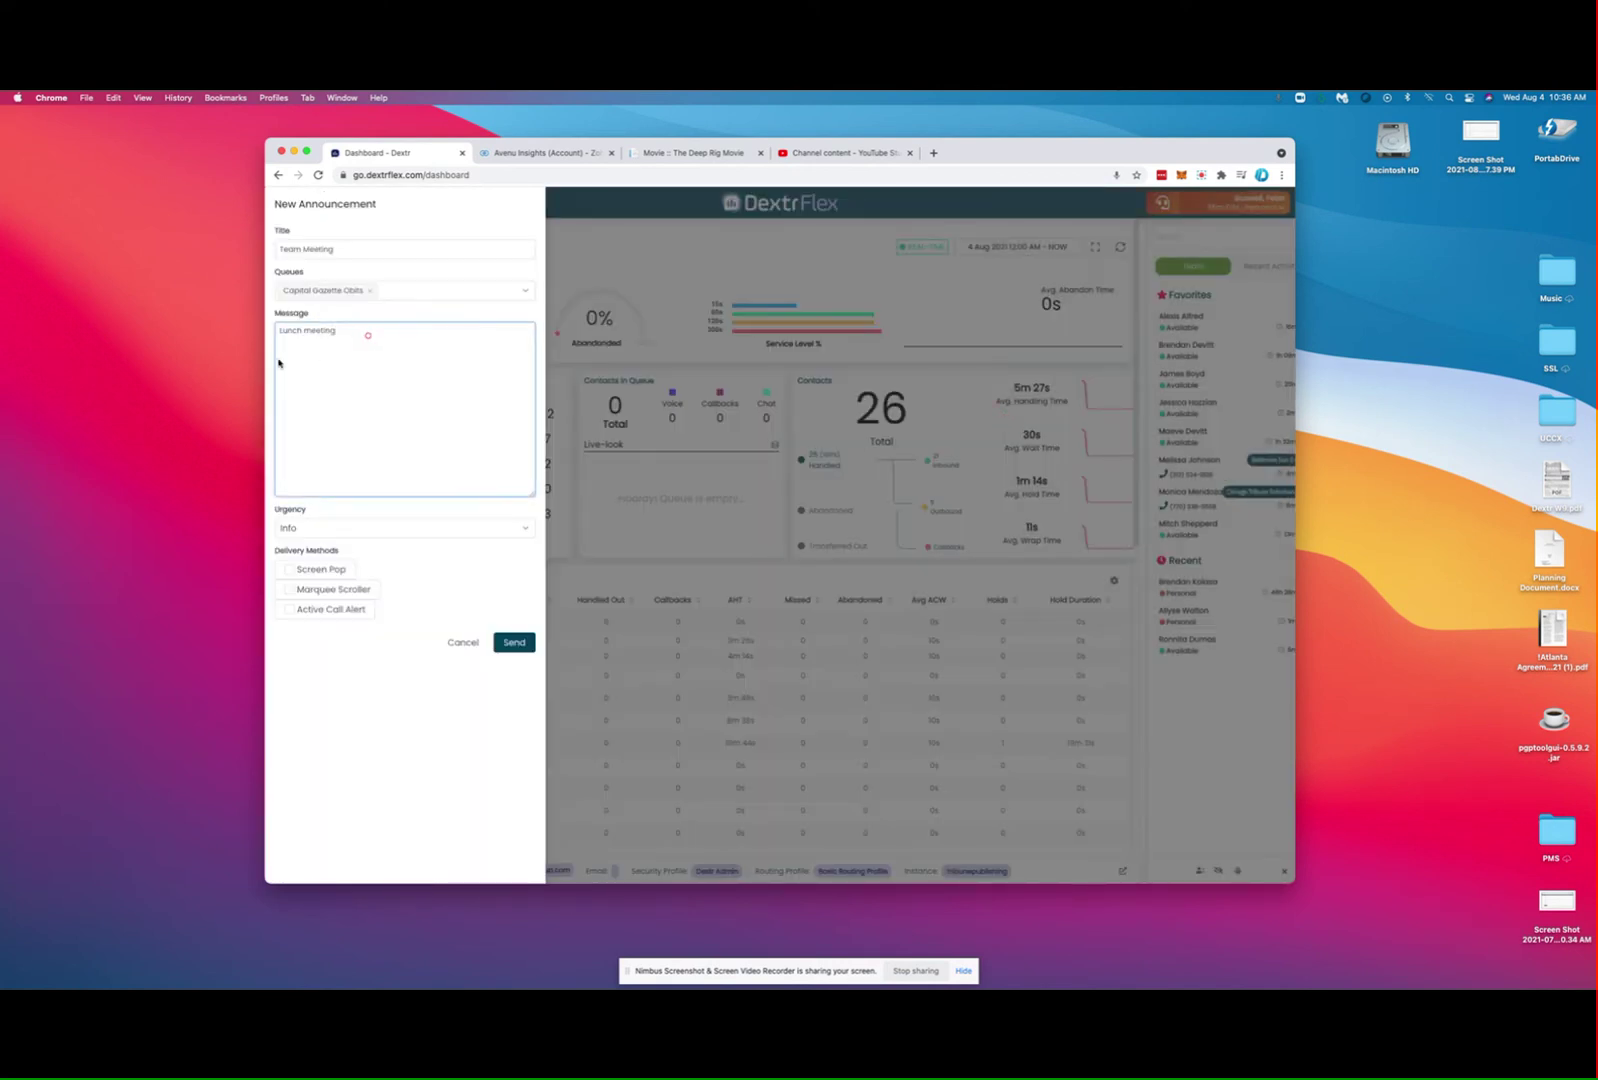
click(332, 534)
click(294, 531)
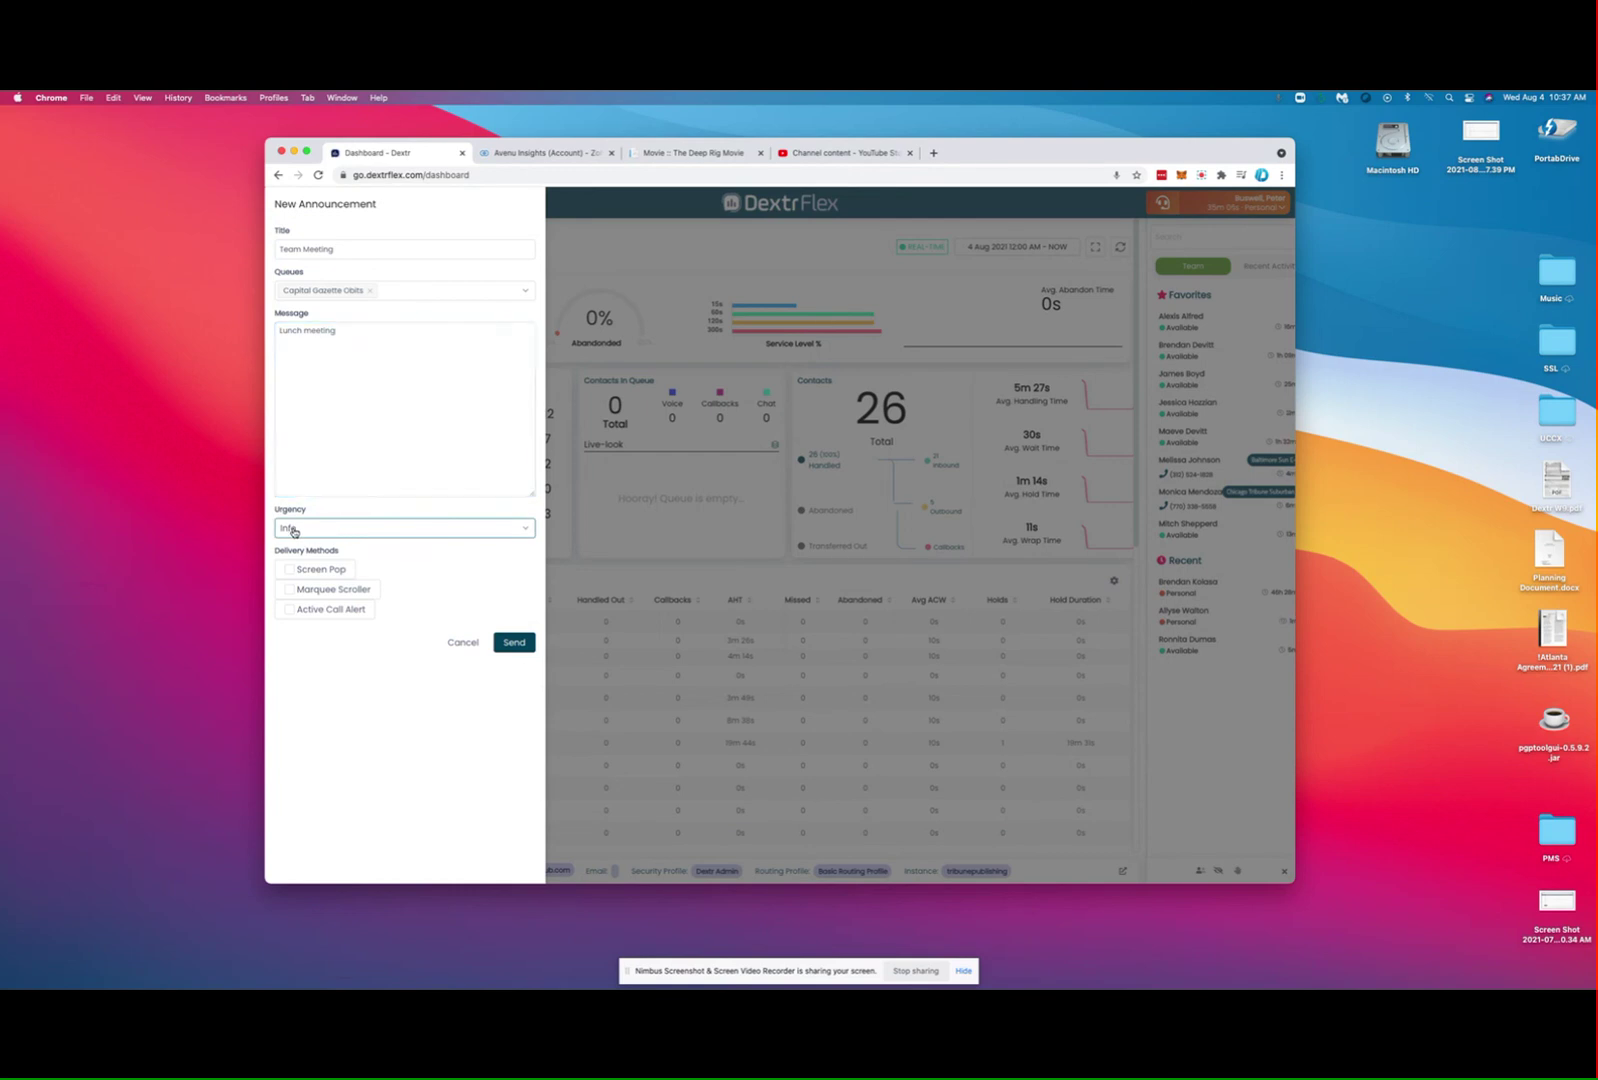
click(320, 578)
click(462, 644)
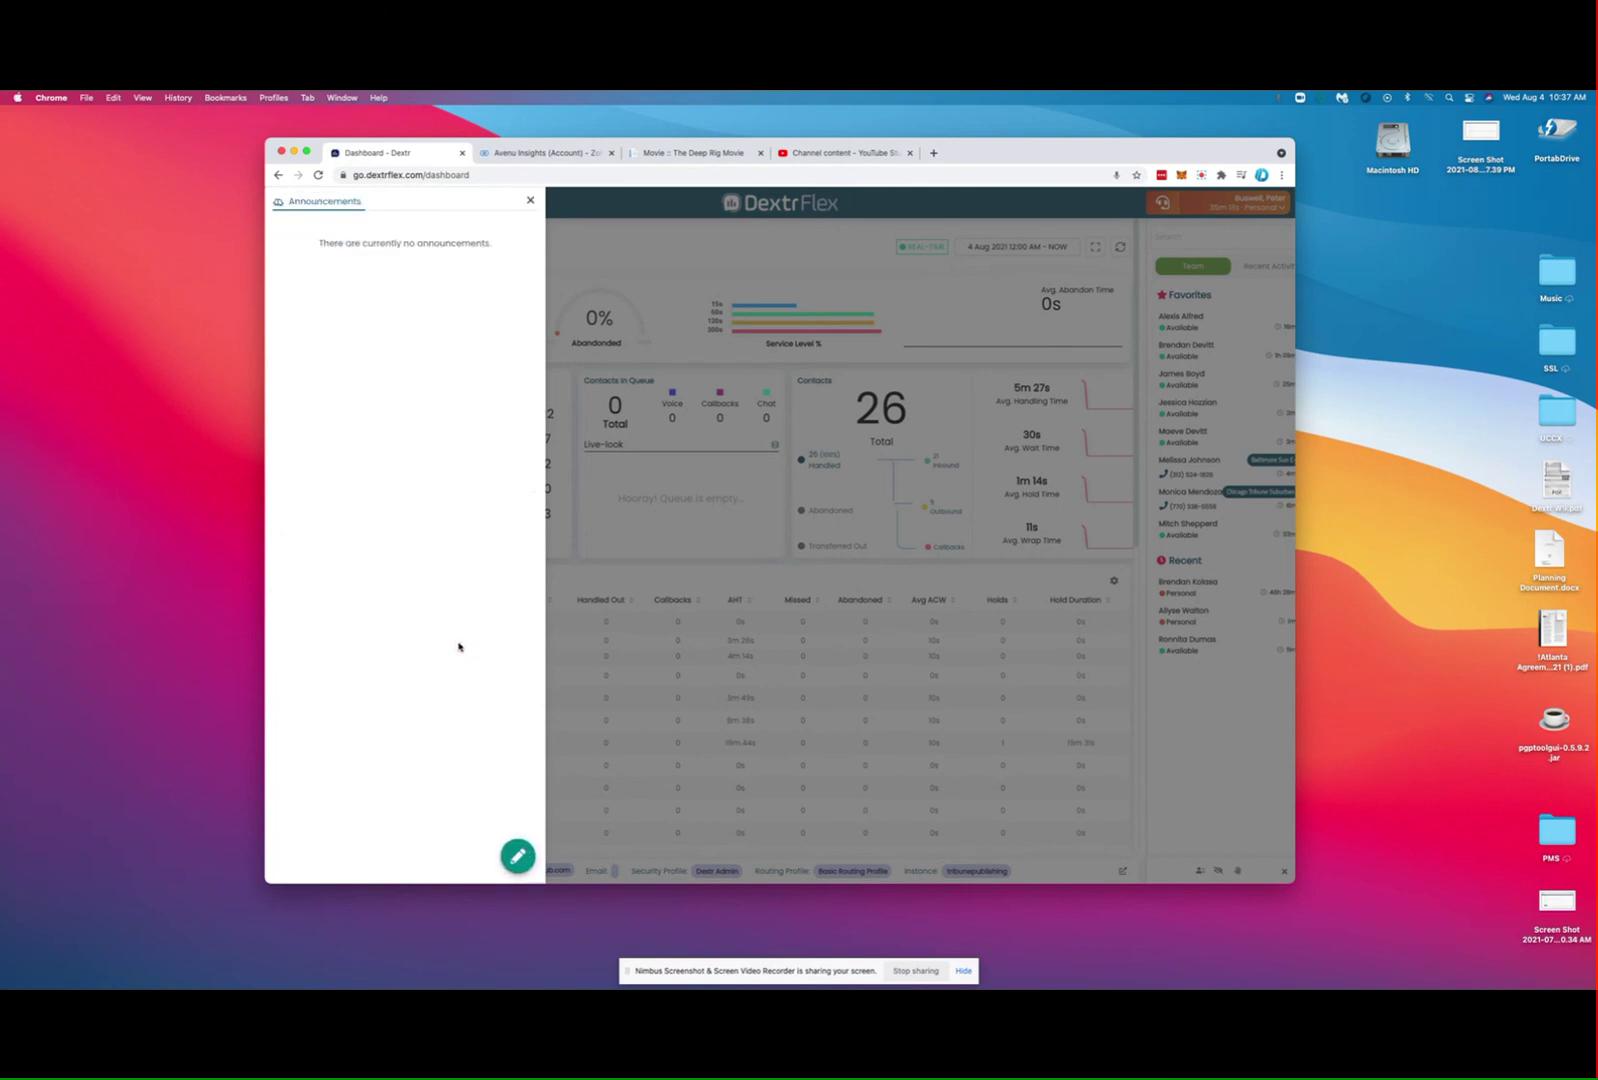
click(530, 199)
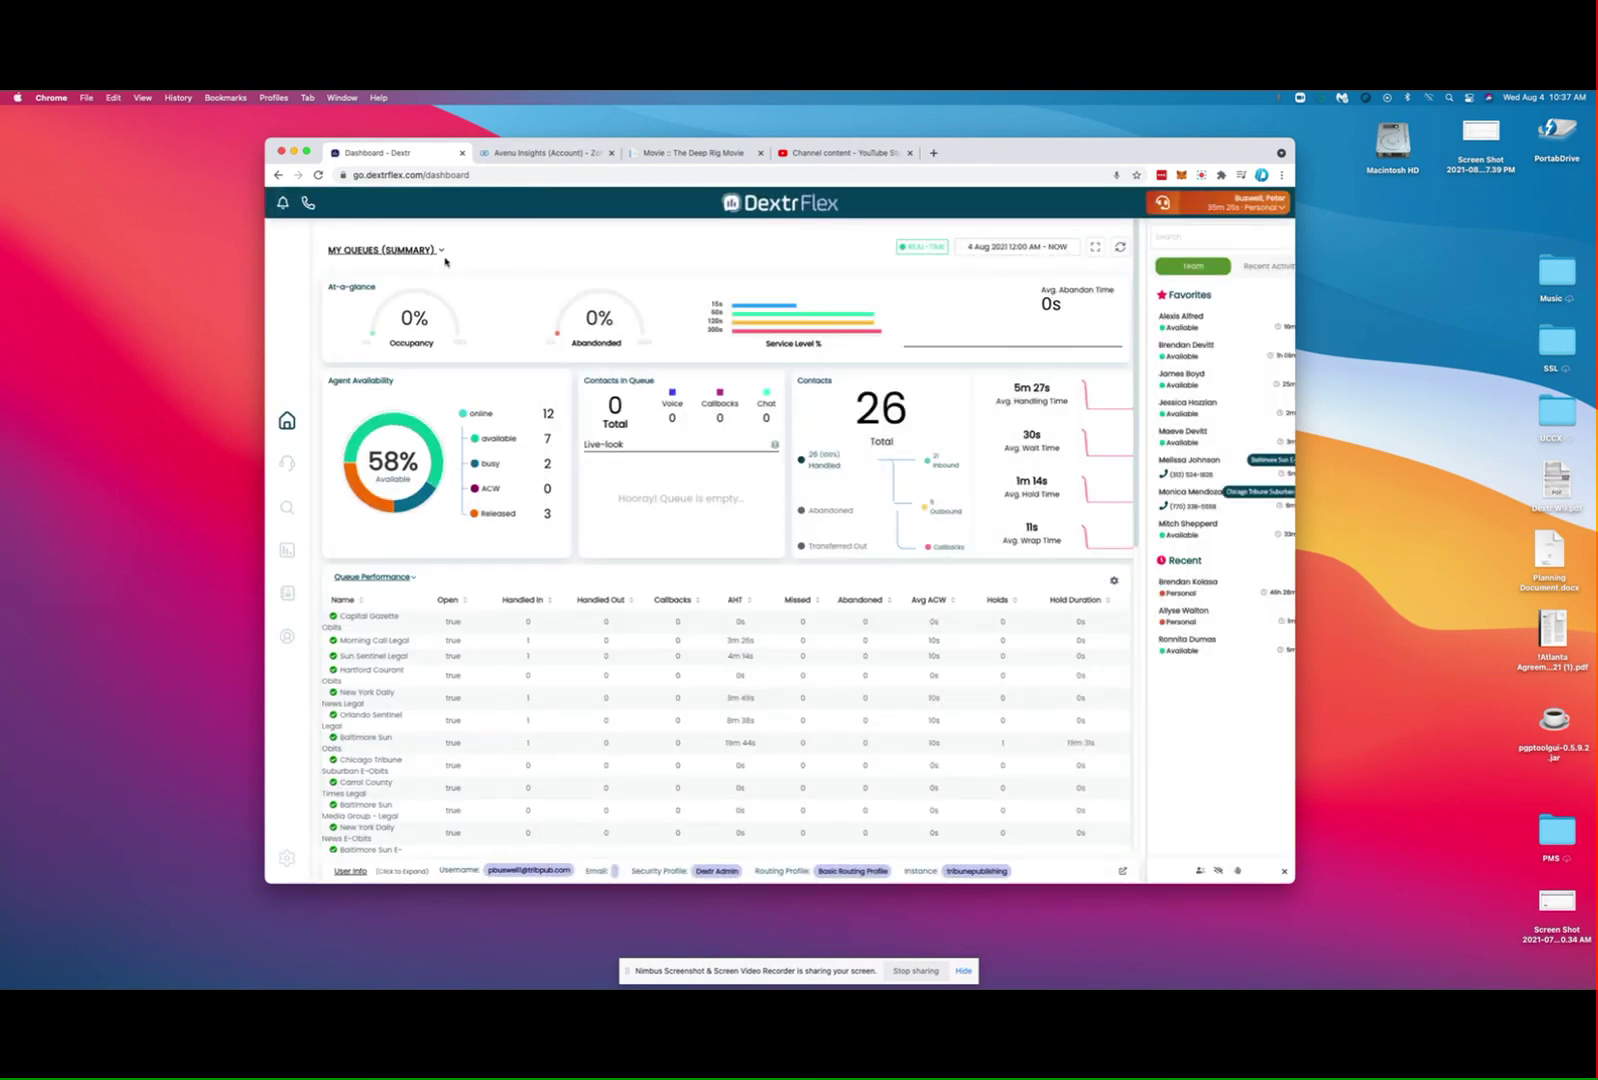